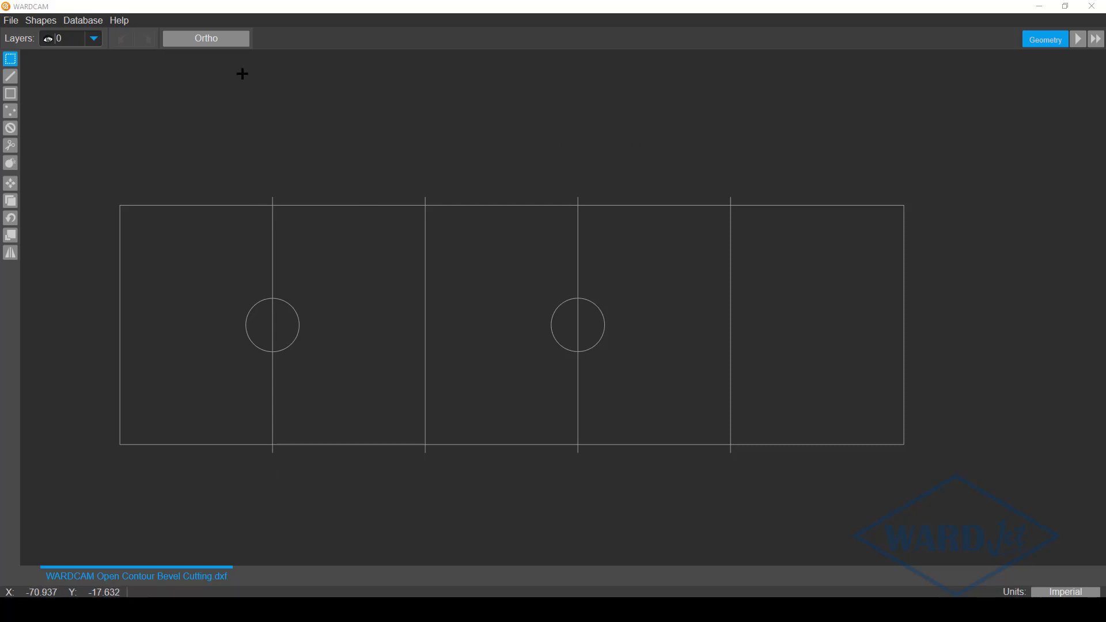
# Draw a narrow rectangle along the left side of the first vertical line, spanning the line's full length past the plate.
pyautogui.click(11, 94)
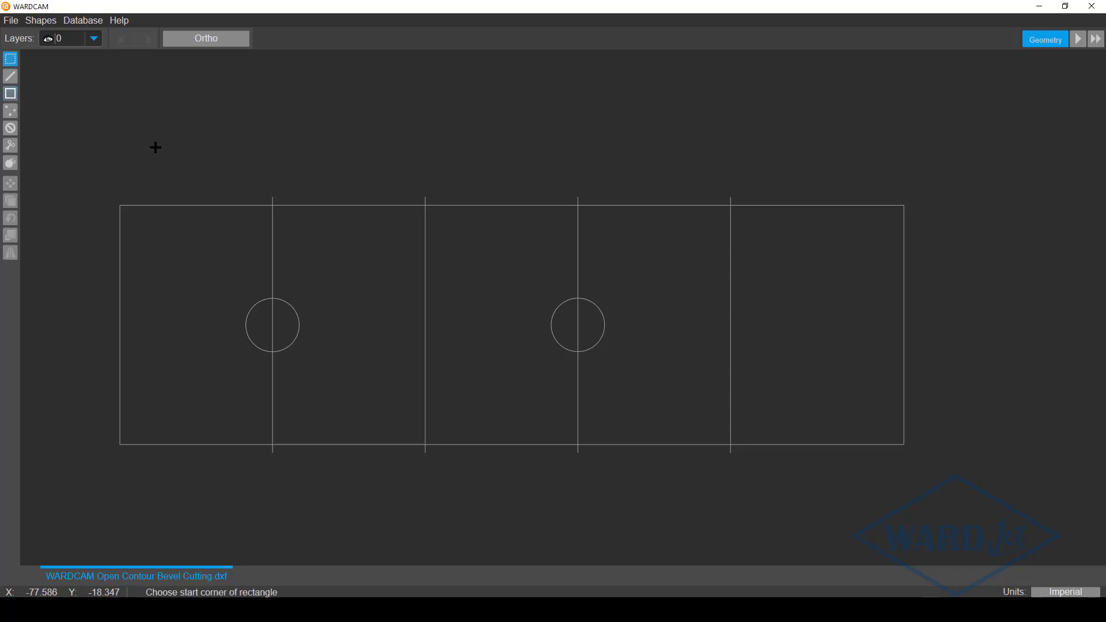
pyautogui.click(273, 196)
pyautogui.scroll(5, 259, 455)
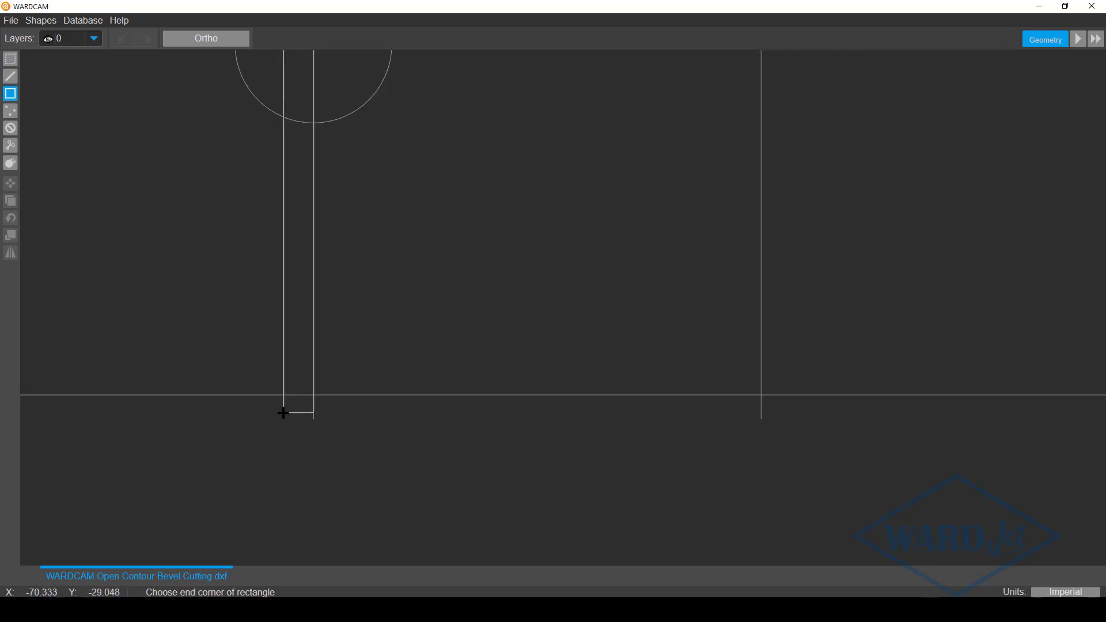
pyautogui.click(270, 417)
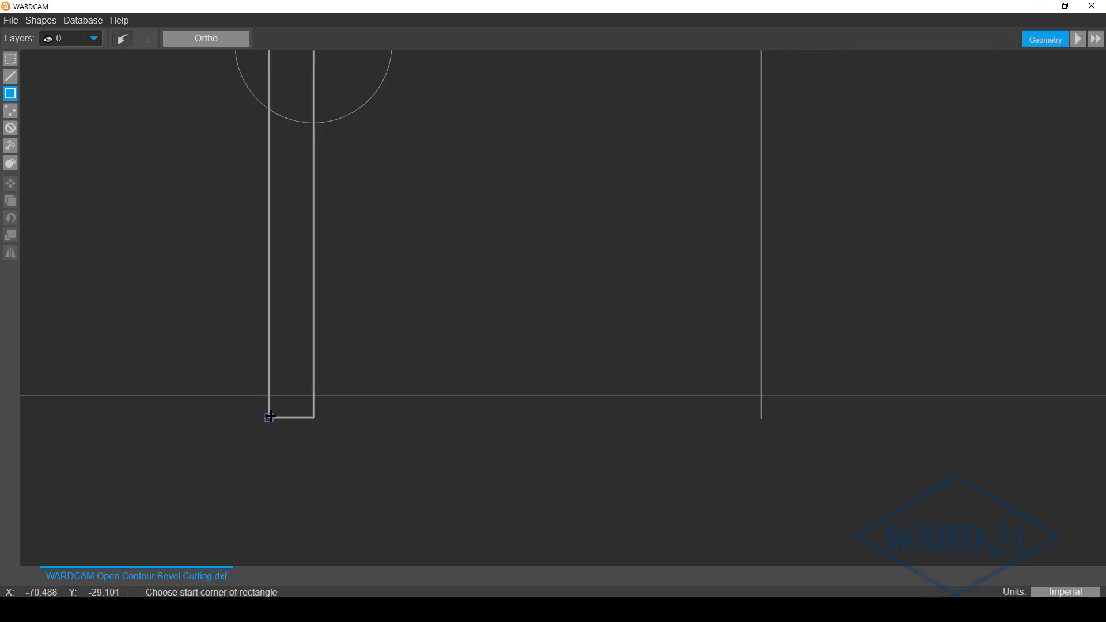
pyautogui.scroll(-5, 344, 383)
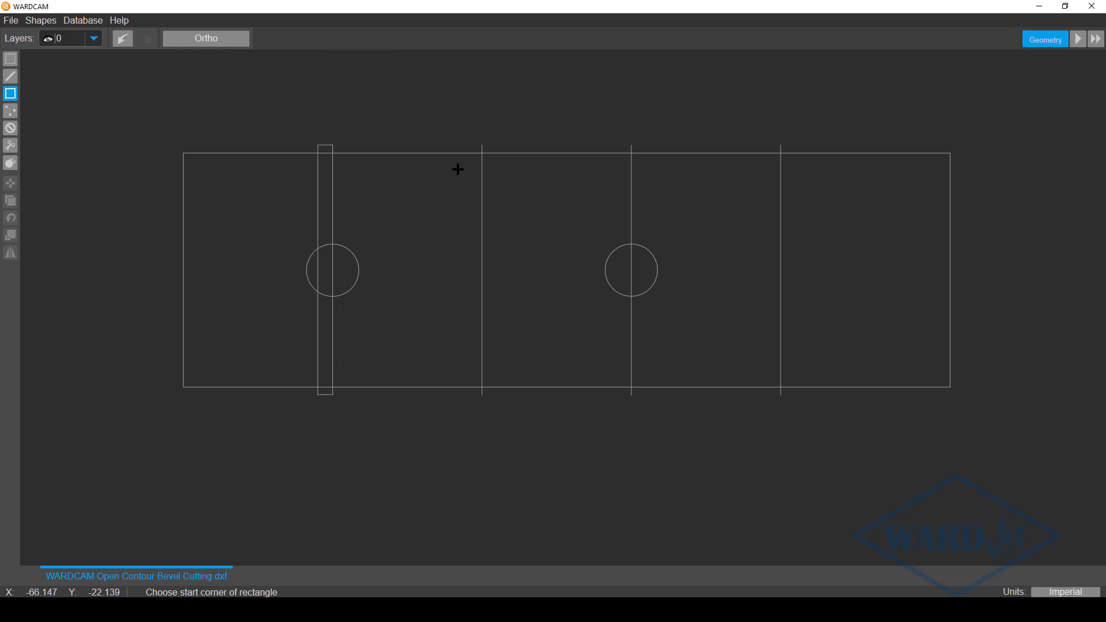
# Draw another narrow rectangle along the left side of the third vertical line, from its upper end to its lower end.
pyautogui.click(628, 142)
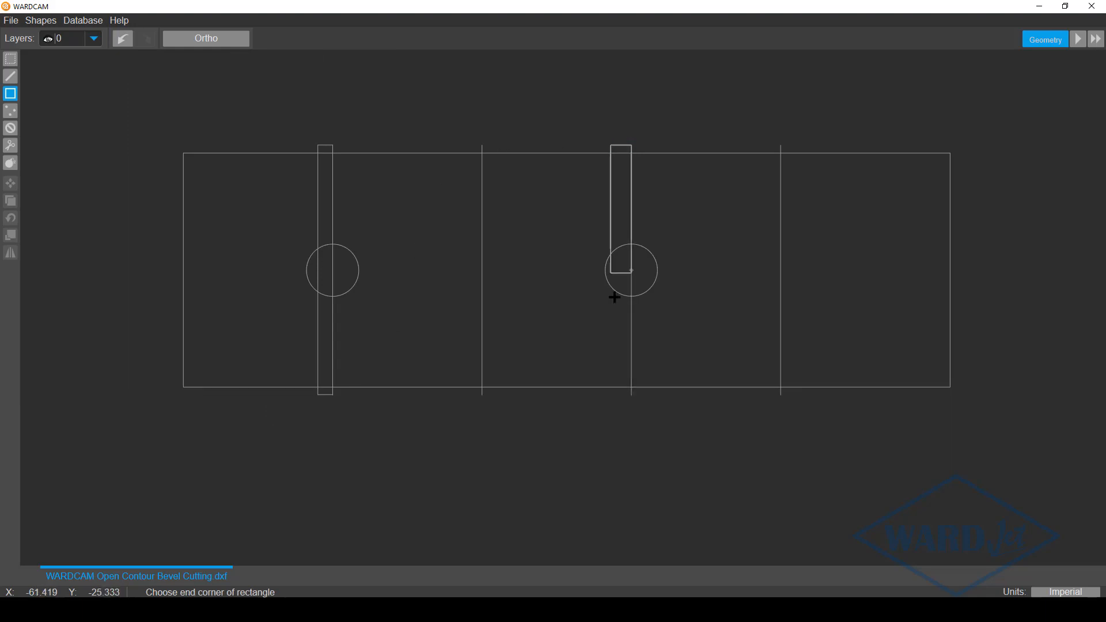
pyautogui.scroll(3, 621, 390)
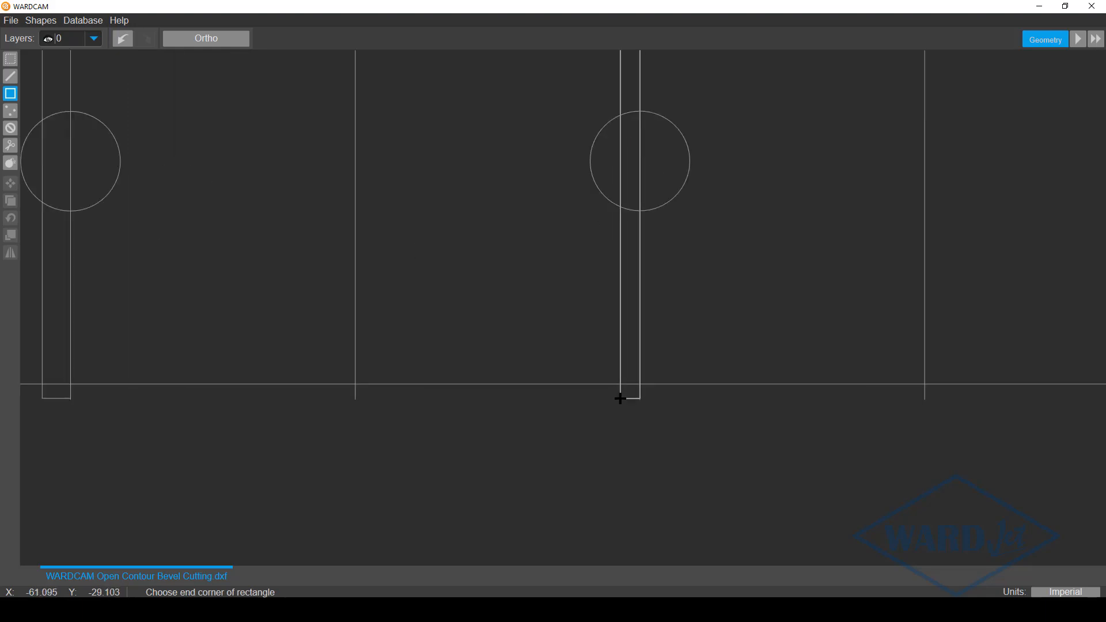
pyautogui.click(620, 398)
pyautogui.scroll(-3, 620, 399)
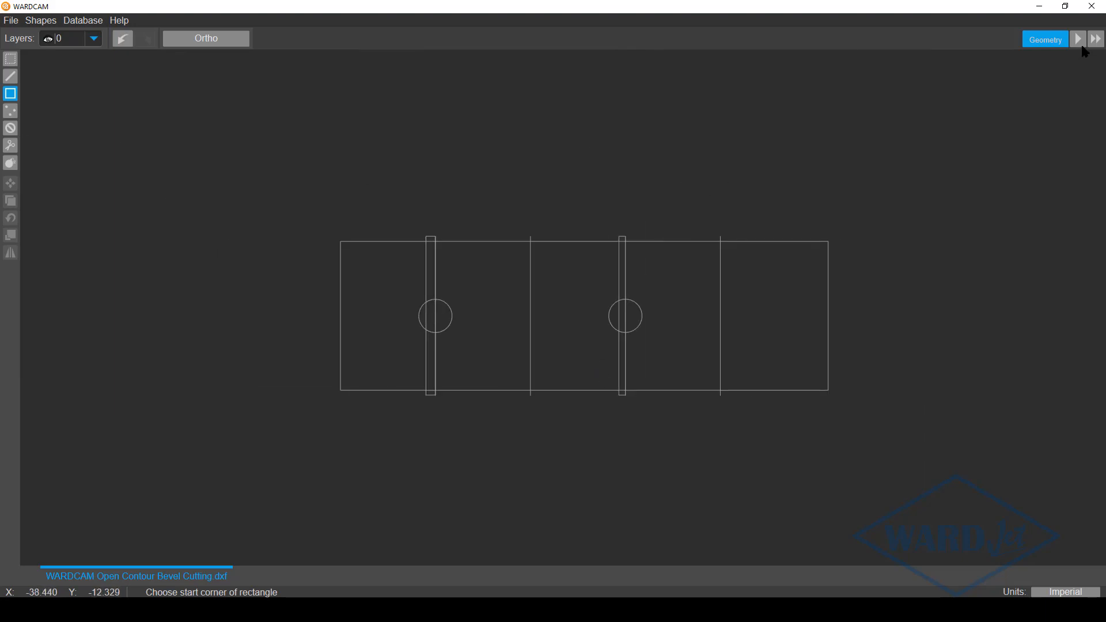
# Advance to the parts stage and assign Normal-quality open contour cutting to the second and fourth vertical lines.
pyautogui.click(1078, 39)
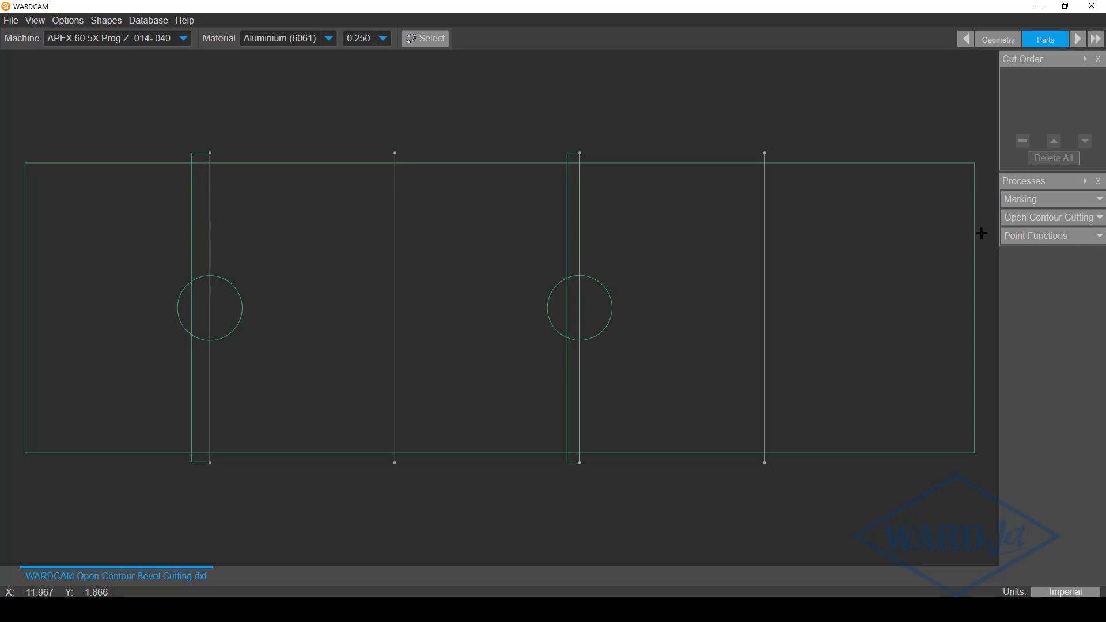
pyautogui.click(1100, 220)
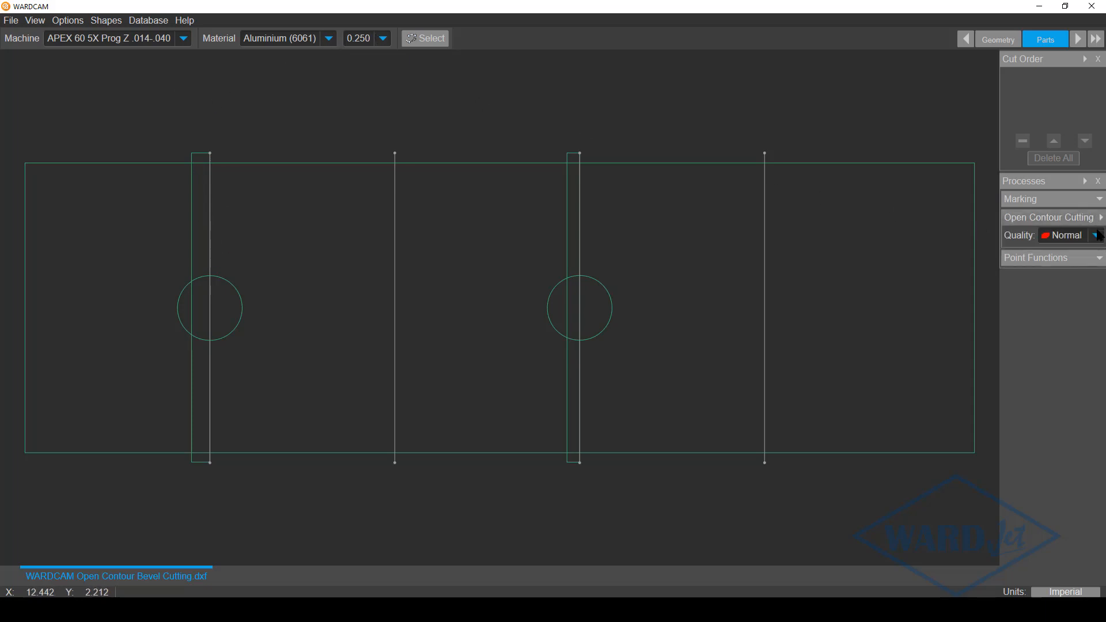
pyautogui.click(393, 502)
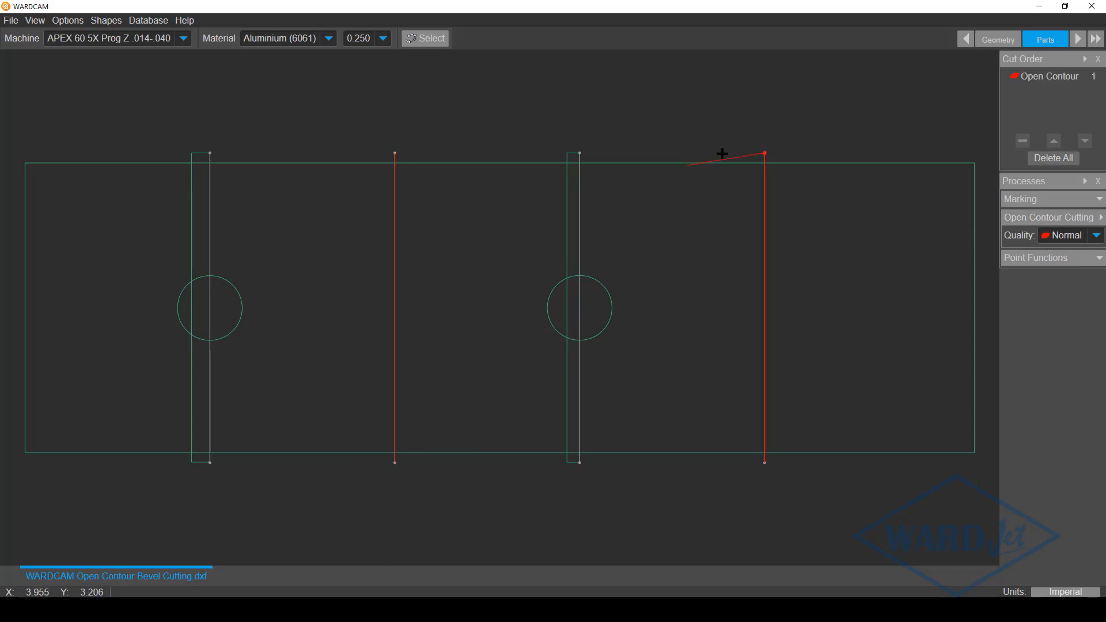
pyautogui.click(801, 123)
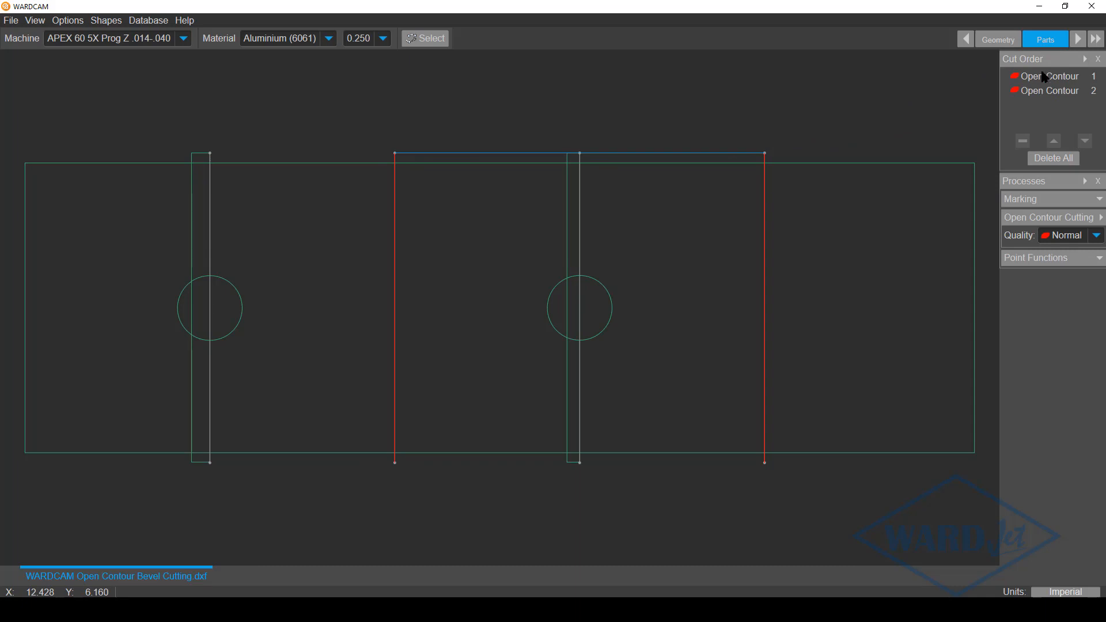
# Advance to the tool path stage, add leads automatically and delete the outside lead of the large outer rectangle.
pyautogui.click(1082, 45)
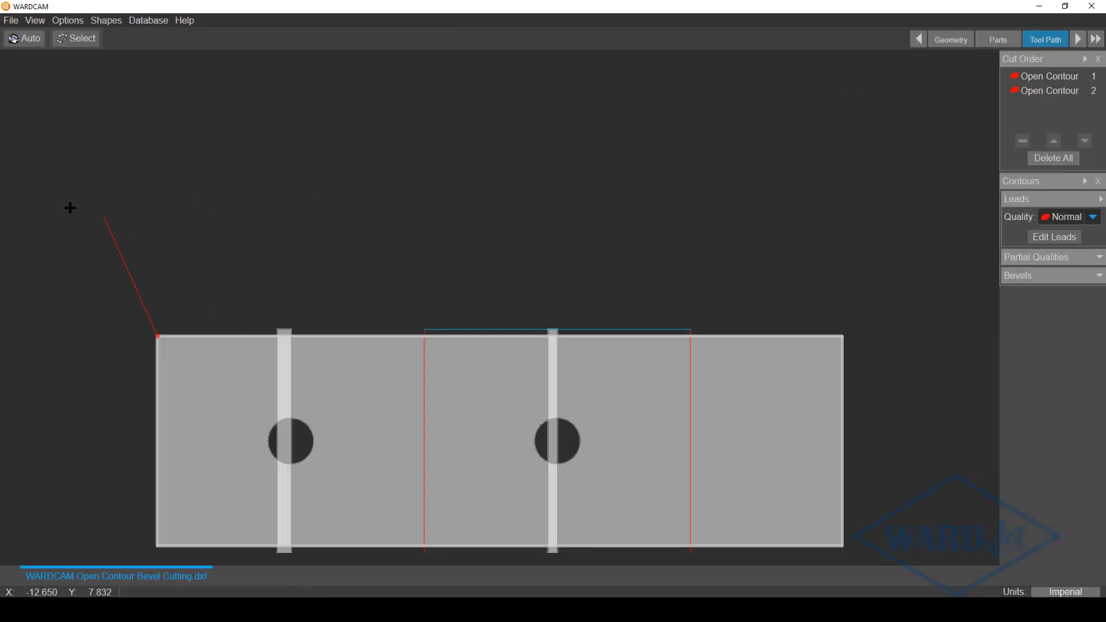
pyautogui.click(26, 39)
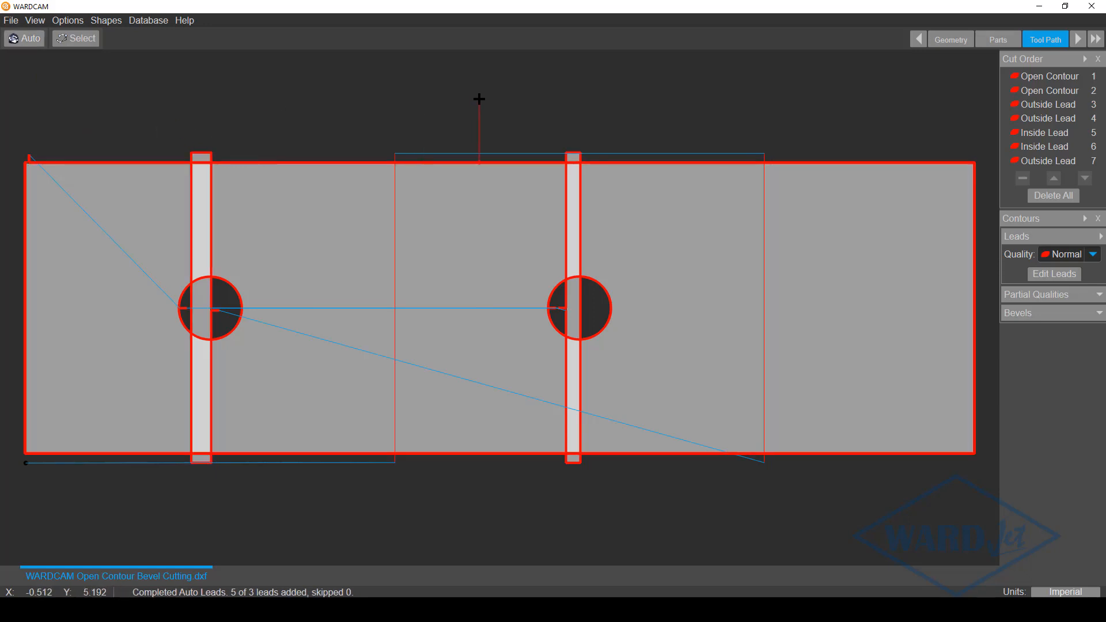
pyautogui.scroll(-1, 479, 98)
pyautogui.moveTo(479, 97); pyautogui.dragTo(469, 152, button='middle')
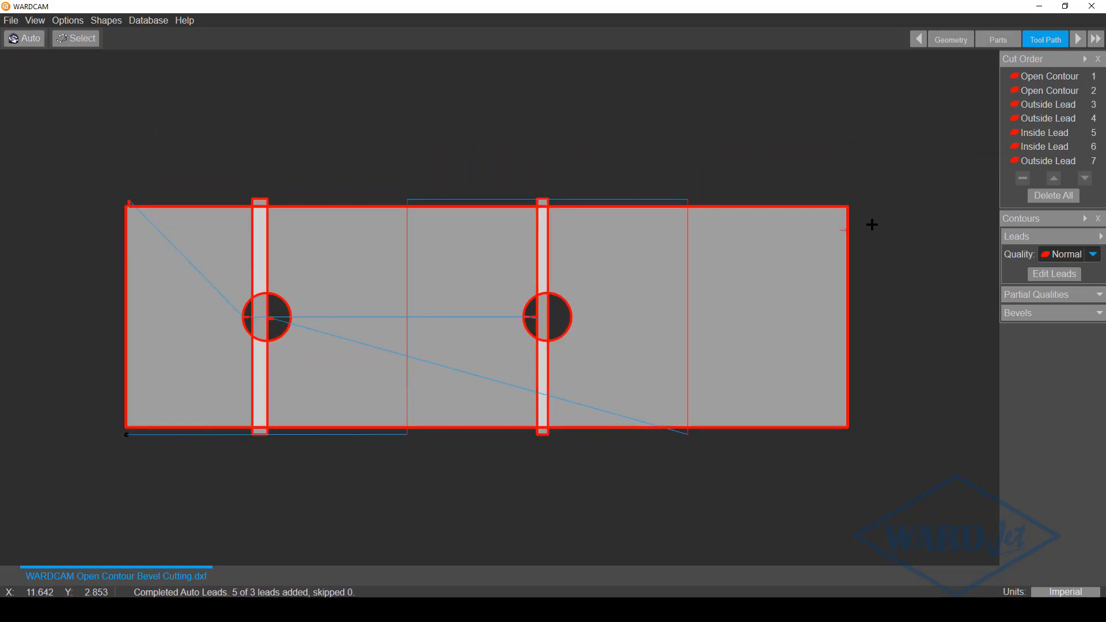
pyautogui.click(1039, 163)
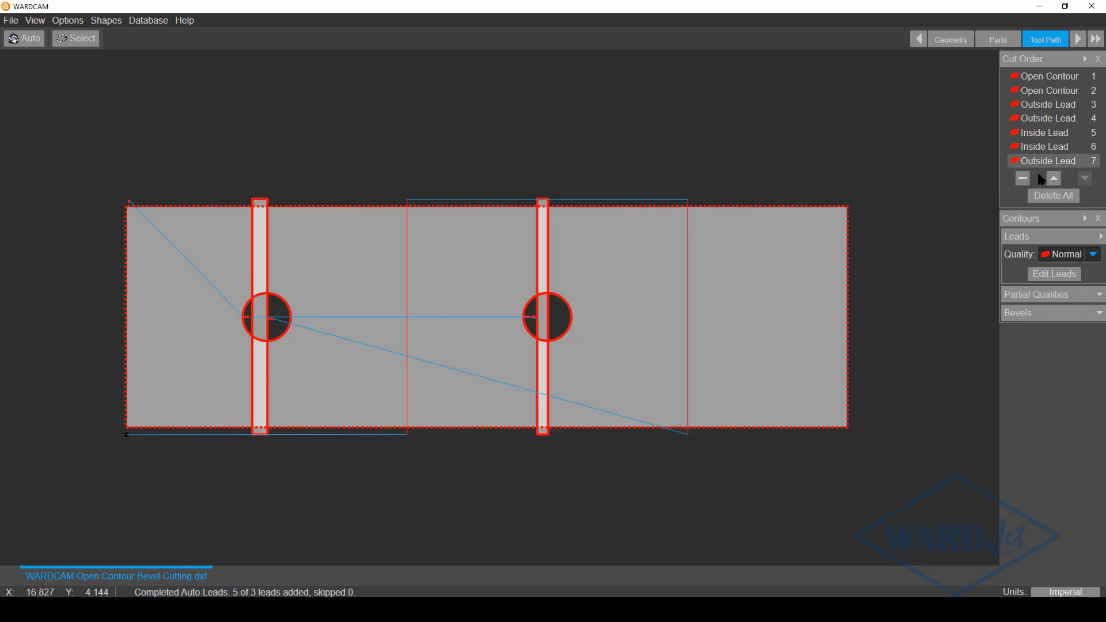
pyautogui.click(1022, 179)
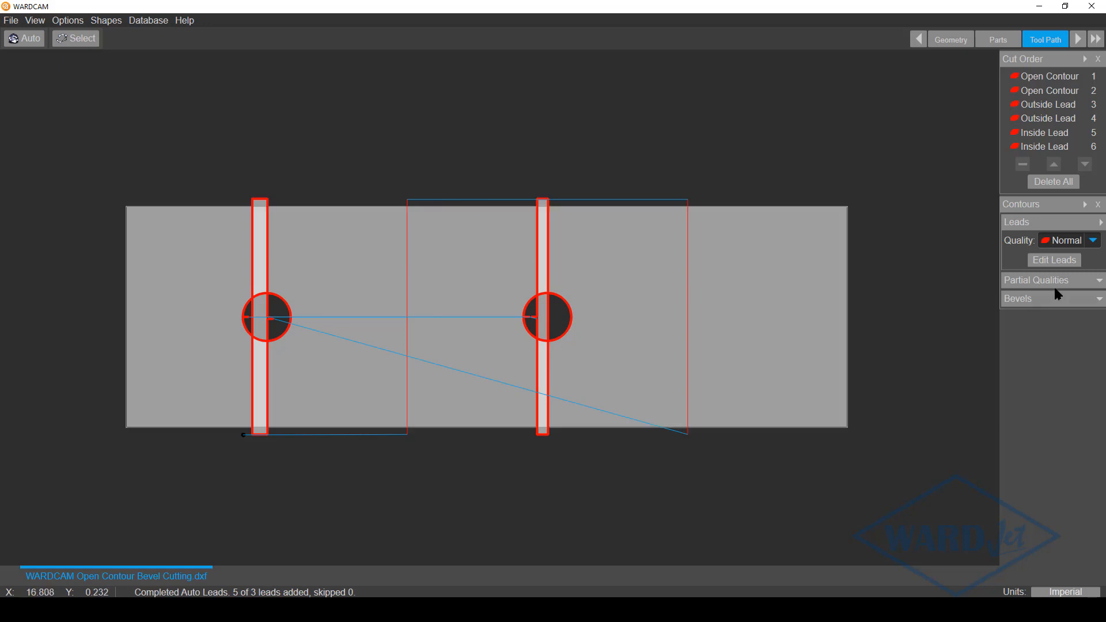
# Configure the bevel as type Top with a height of .250 in.
pyautogui.click(1099, 300)
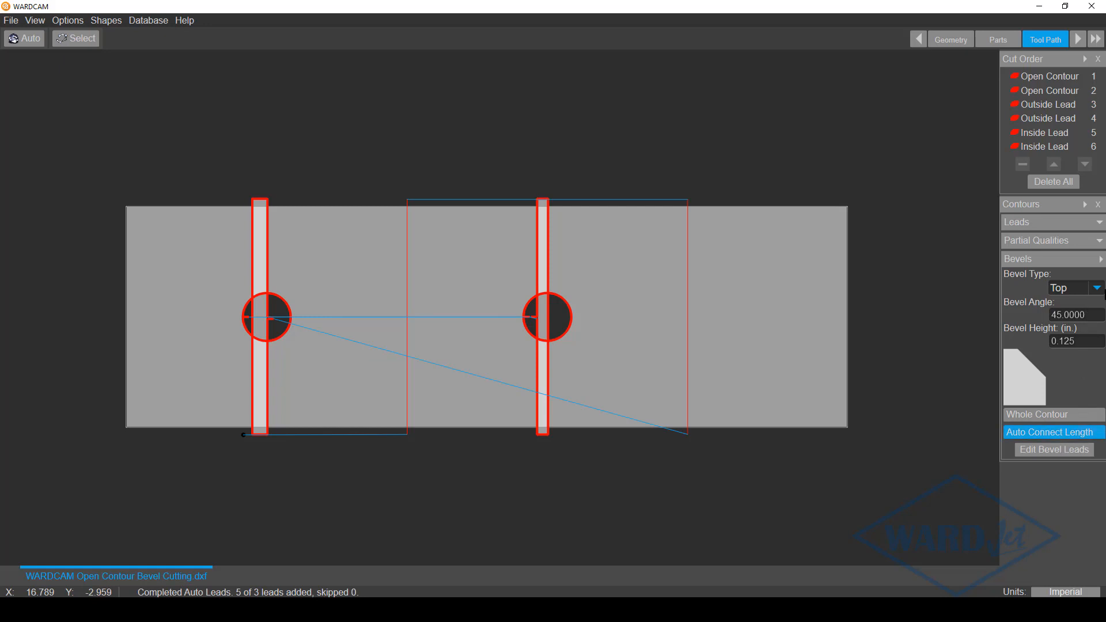
pyautogui.click(1098, 288)
pyautogui.click(1065, 302)
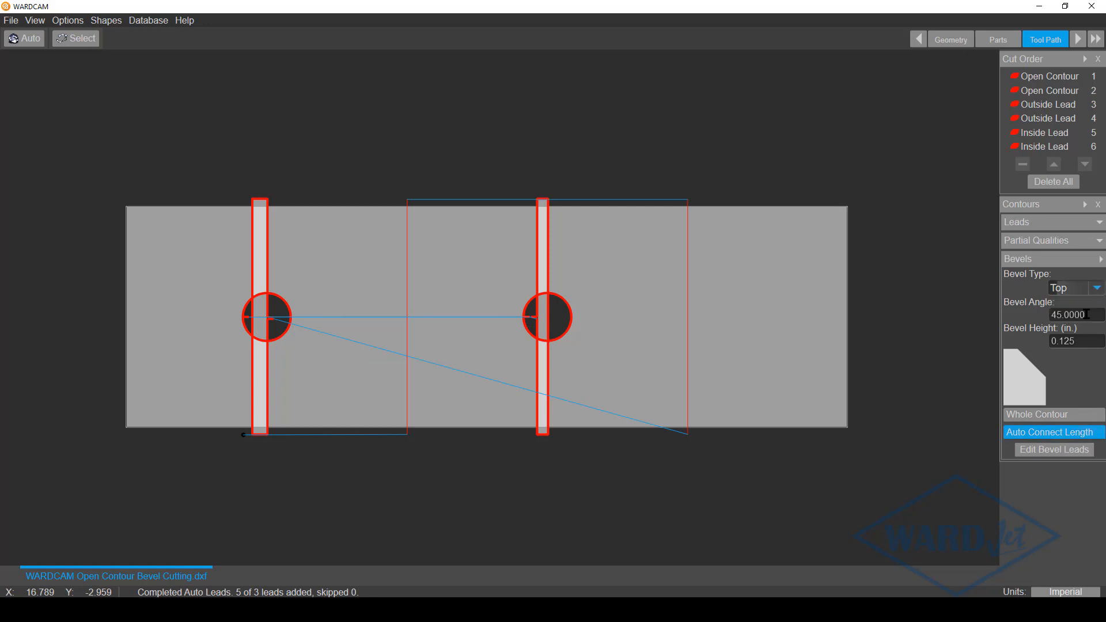
pyautogui.moveTo(1087, 341); pyautogui.dragTo(1027, 352)
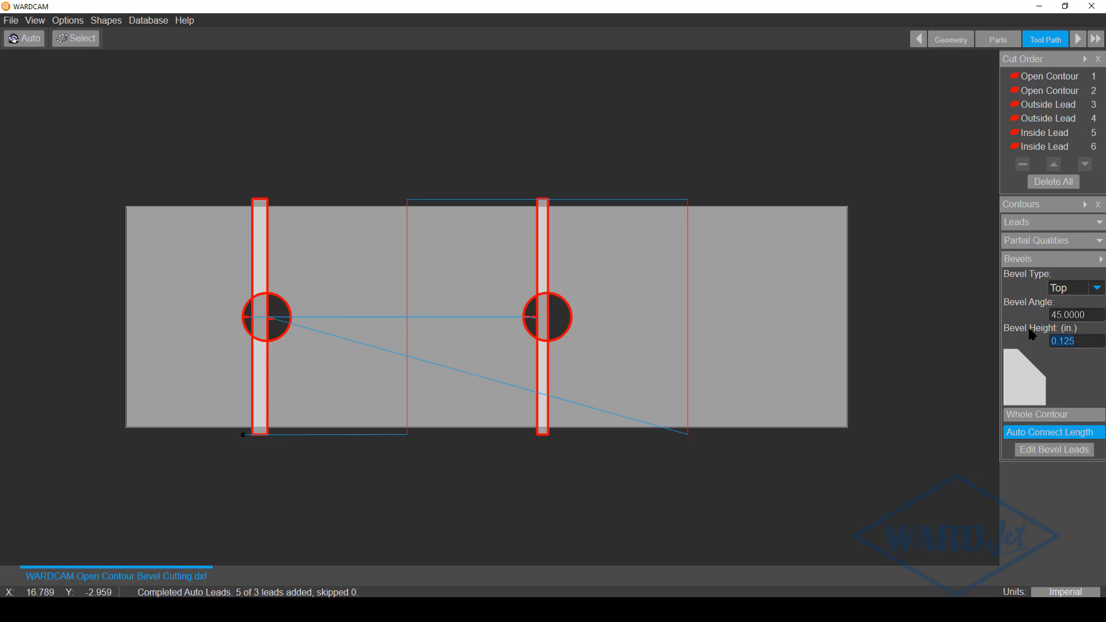
pyautogui.write('.250')
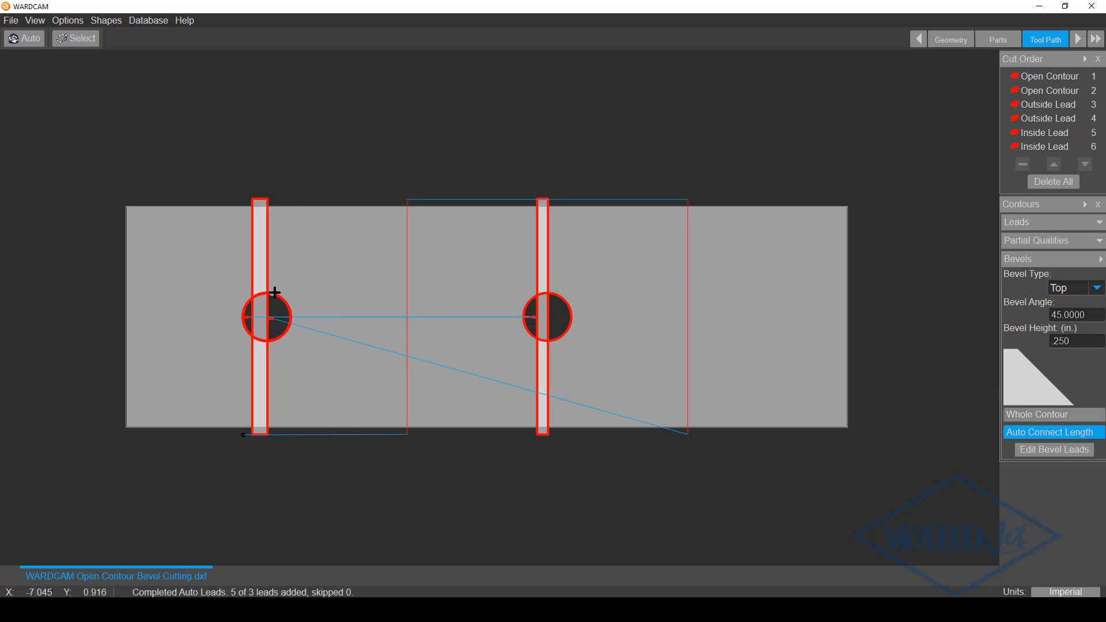
# Apply the top bevel to the right edge of the first narrow rectangle.
pyautogui.scroll(2, 283, 288)
pyautogui.scroll(-3, 302, 242)
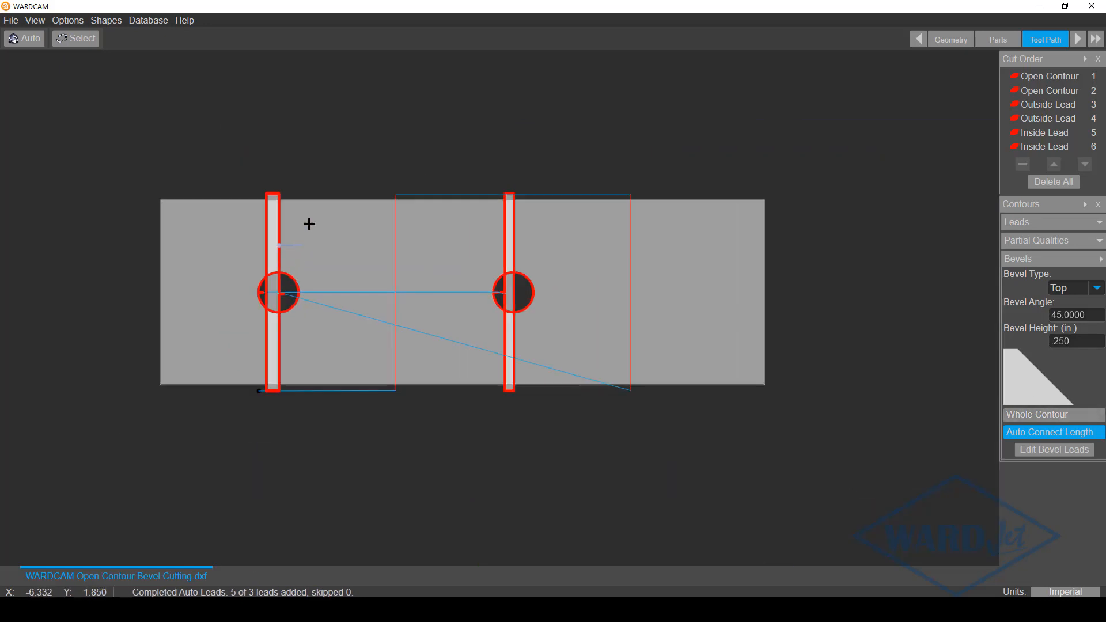
pyautogui.click(319, 149)
pyautogui.click(321, 453)
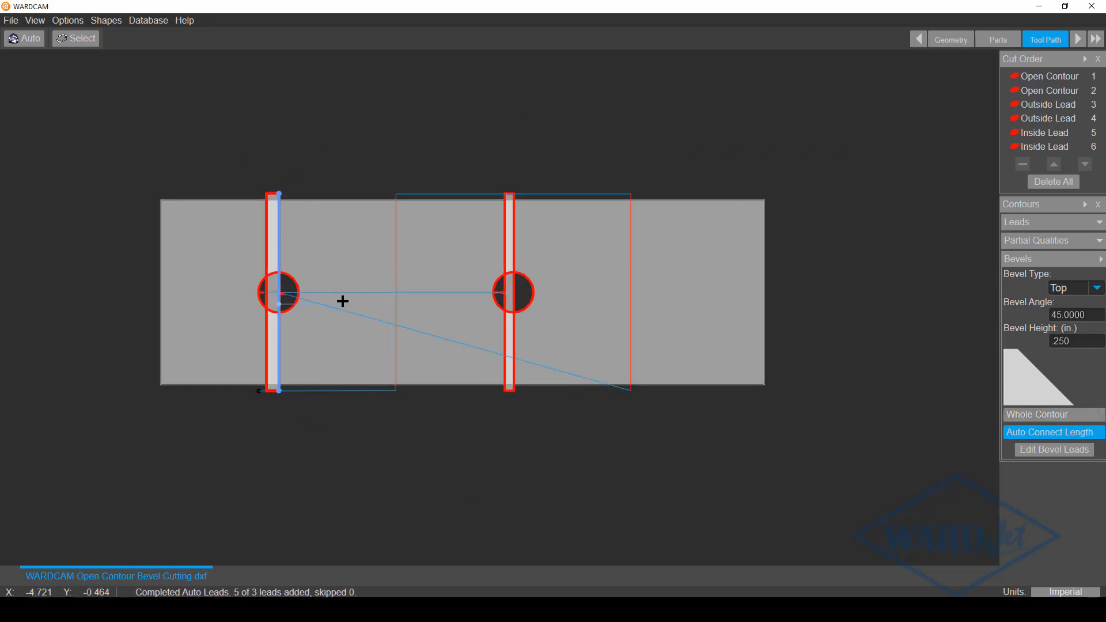
pyautogui.scroll(2, 319, 289)
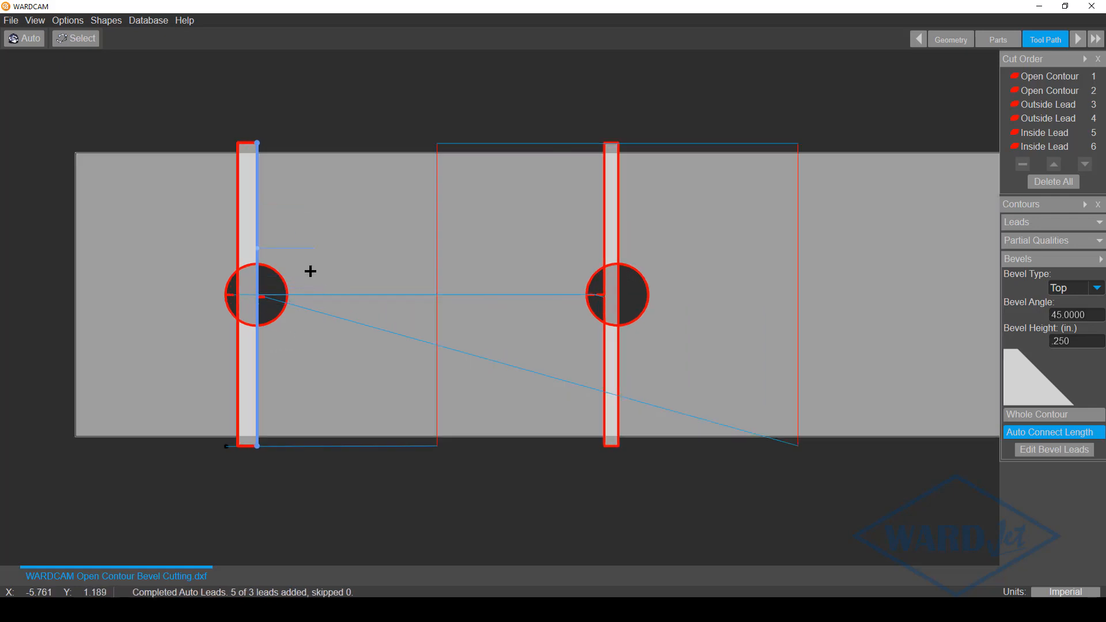
pyautogui.click(323, 306)
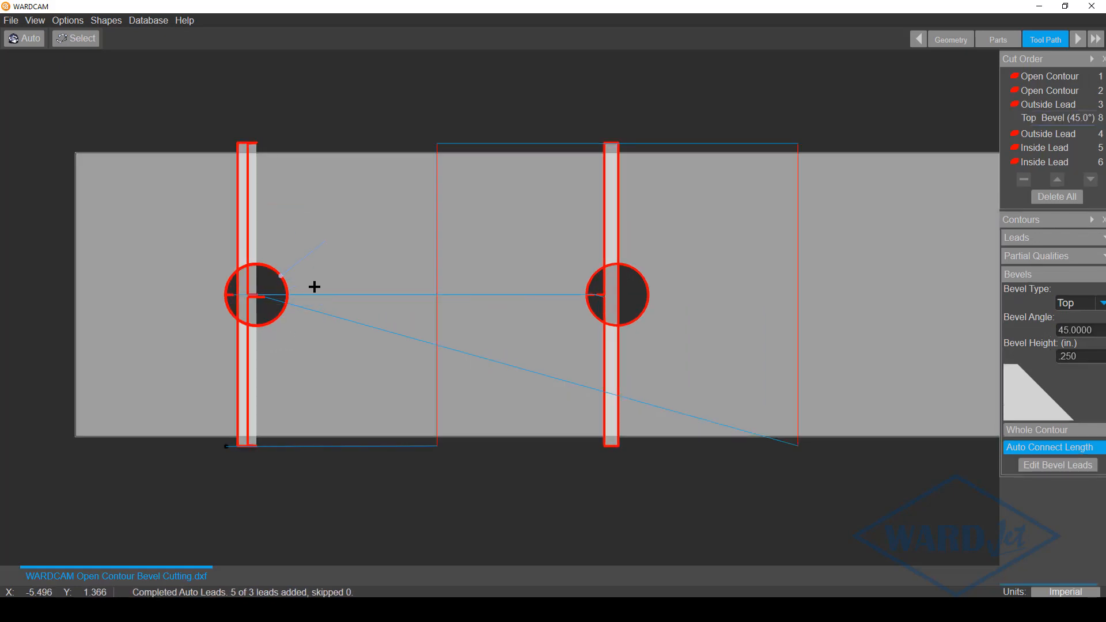
# Delete the first narrow rectangle's lead with its bevel and place a new Normal-quality outside lead at its upper edge.
pyautogui.click(1051, 110)
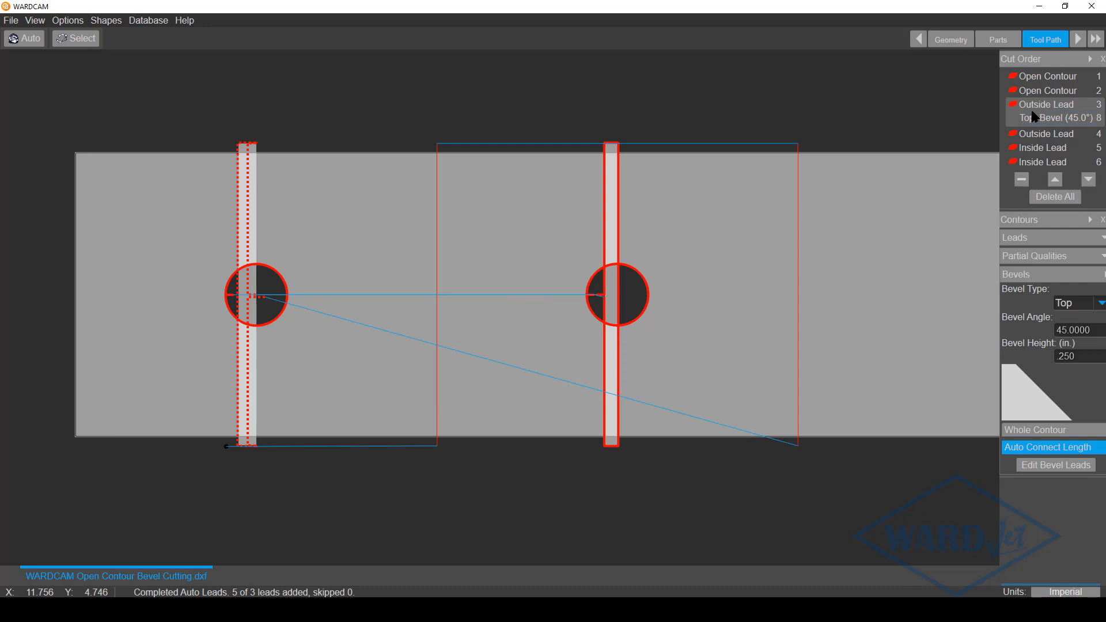
pyautogui.click(1021, 181)
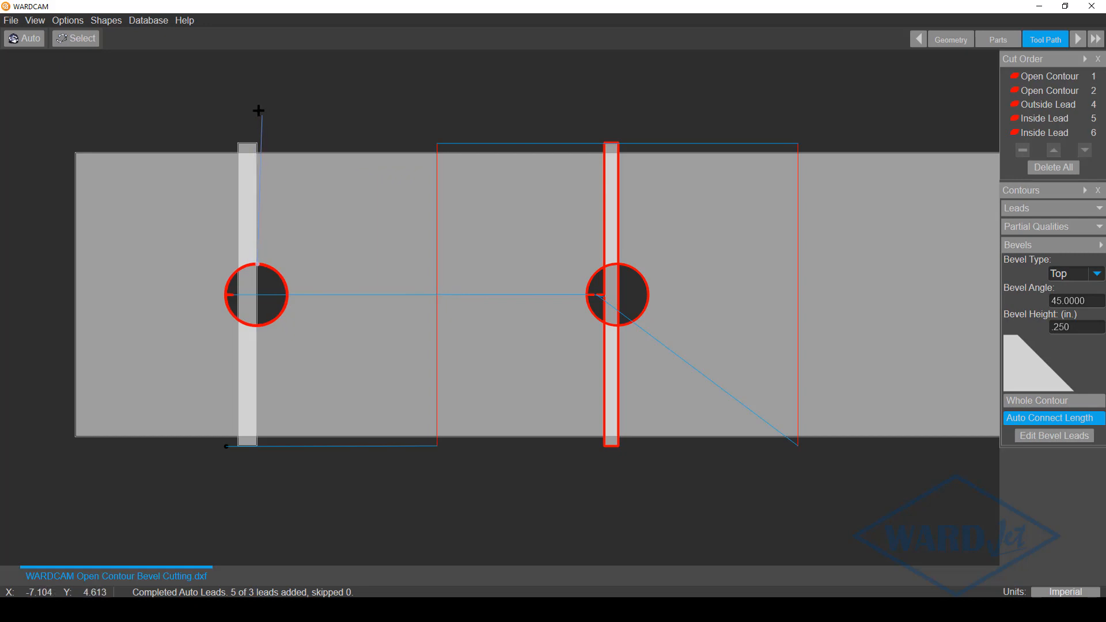
pyautogui.click(1099, 209)
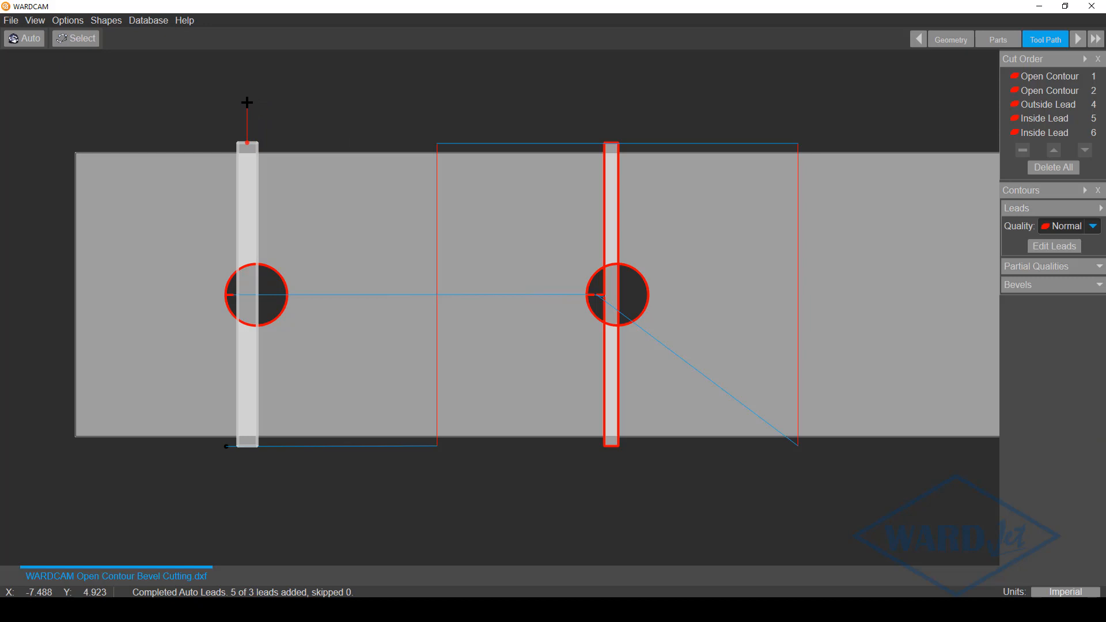
pyautogui.click(247, 102)
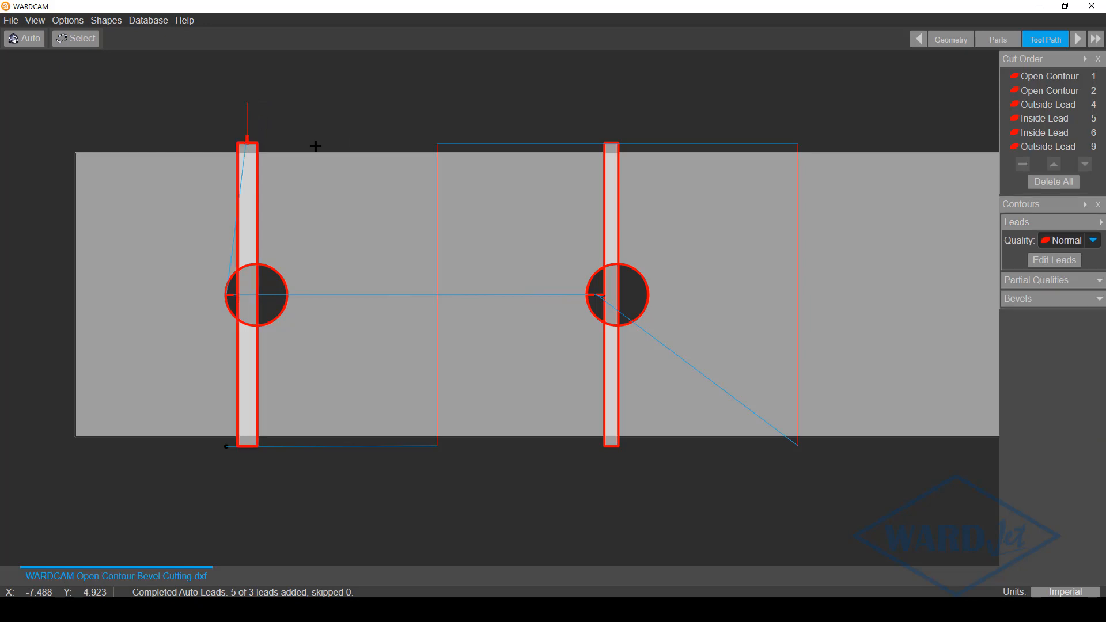
# Set the bevel height to .249 in and apply the top bevel to the first narrow rectangle's right edge.
pyautogui.click(1098, 301)
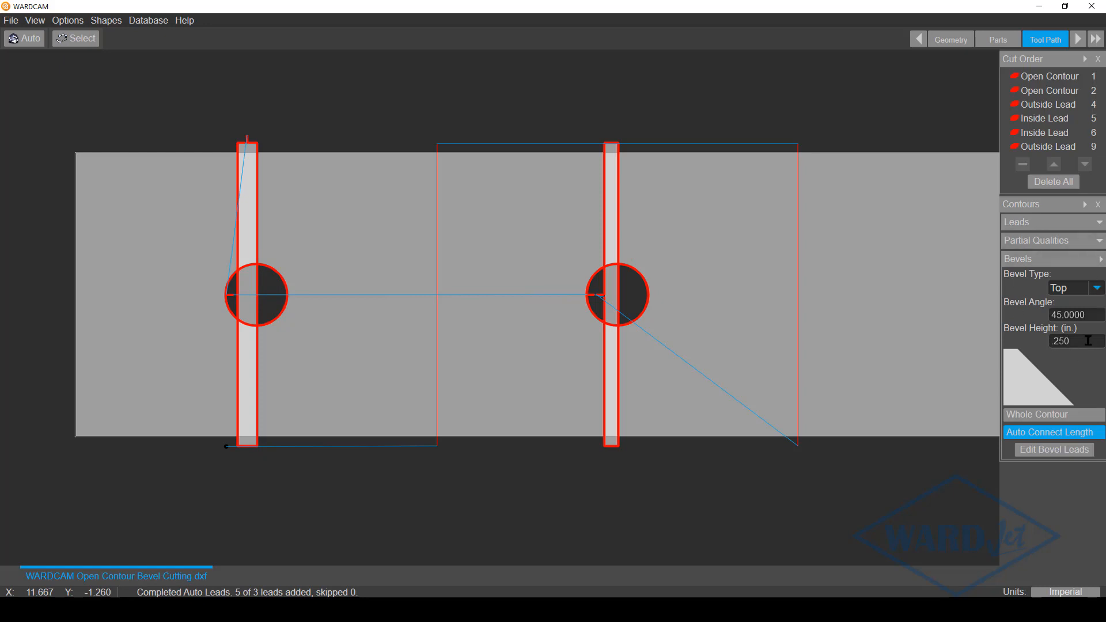
pyautogui.press('BackSpace')
pyautogui.press('BackSpace')
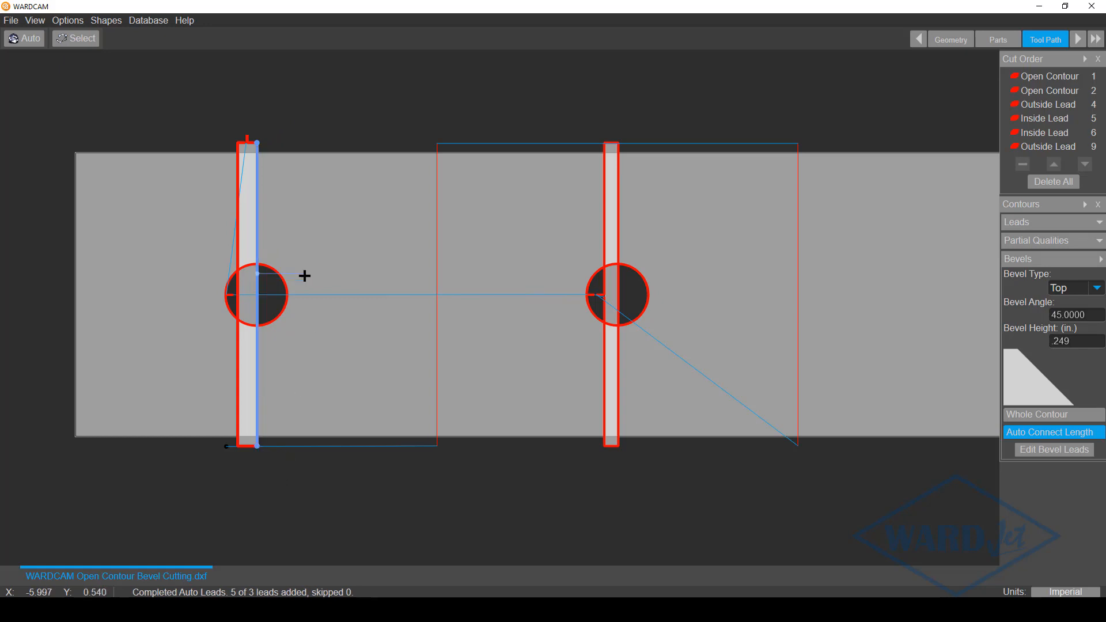
pyautogui.click(309, 295)
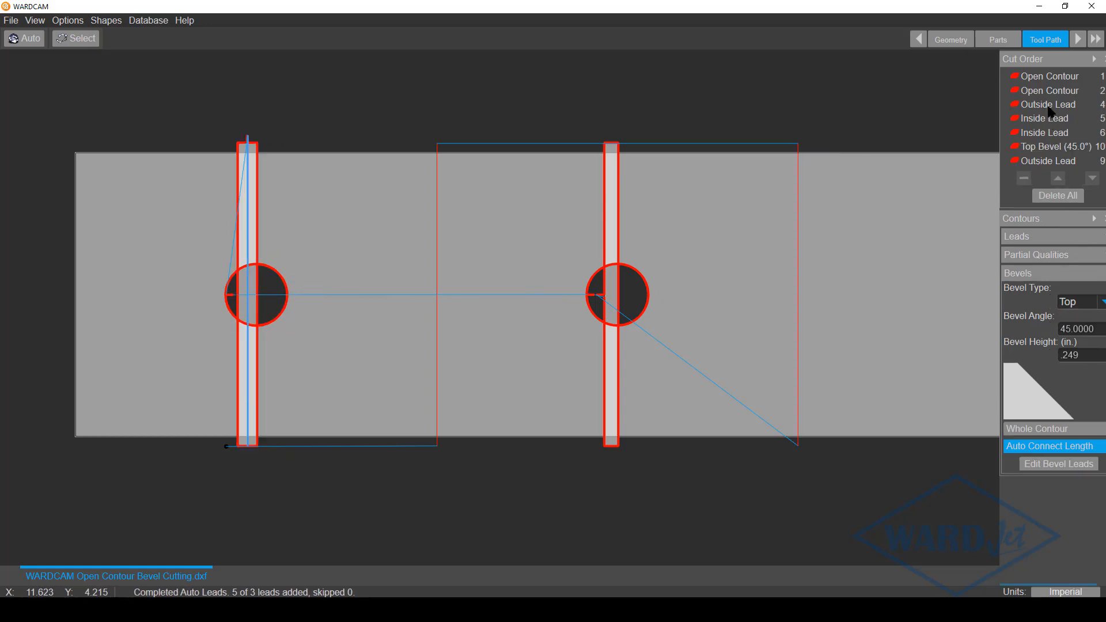
# Delete the first narrow rectangle's outside lead from the cut order, keeping its top bevel cut.
pyautogui.click(1042, 147)
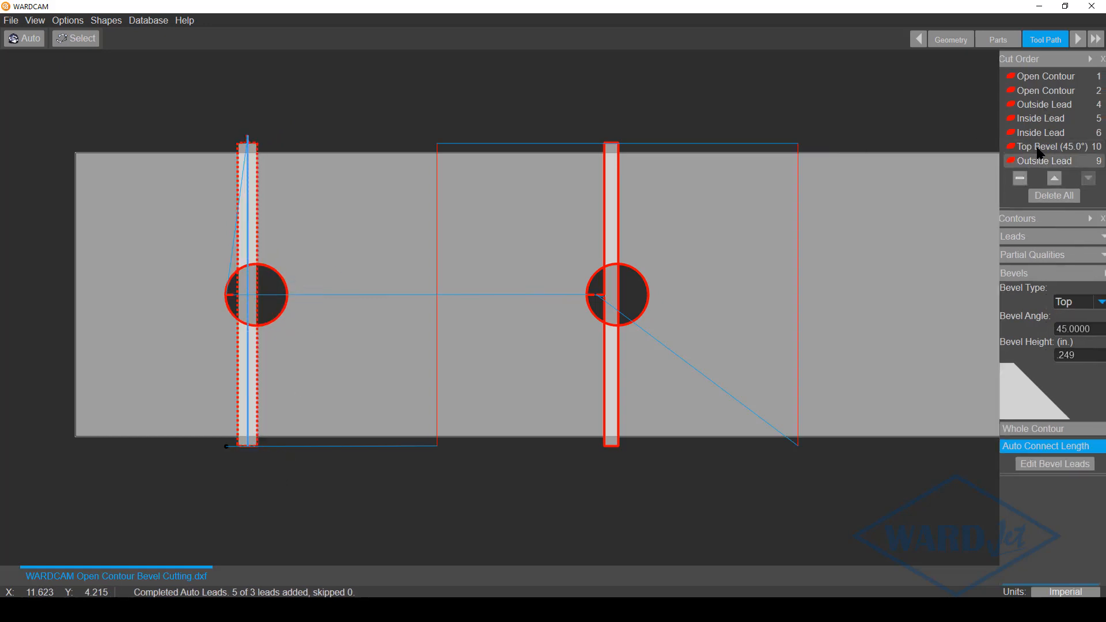
pyautogui.click(1037, 147)
pyautogui.click(1039, 159)
pyautogui.click(1019, 176)
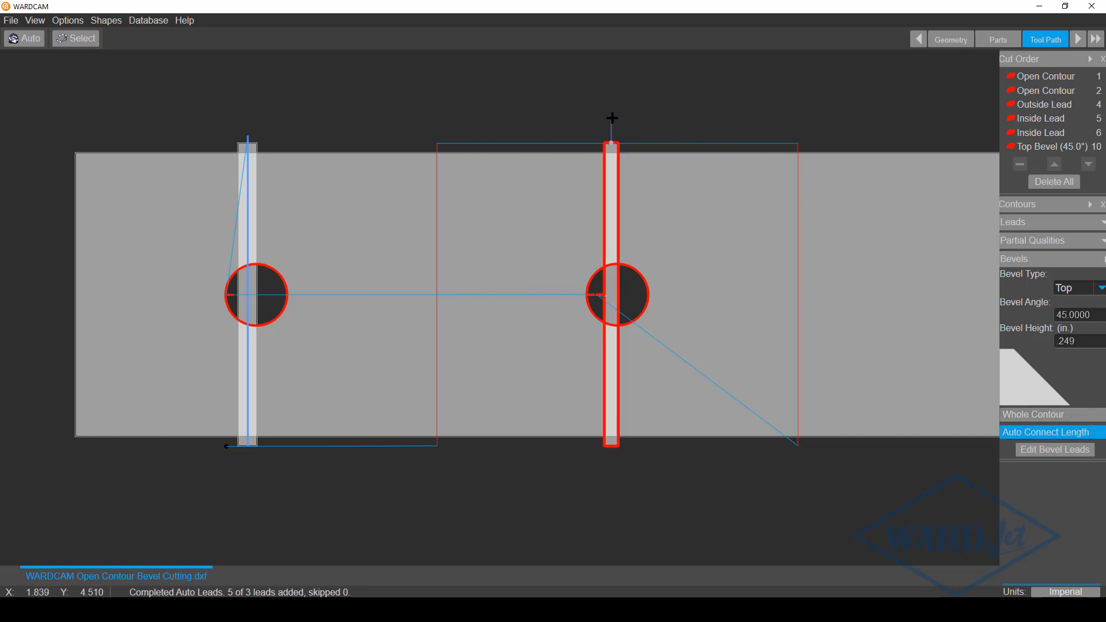
# Apply the top bevel to the second narrow rectangle and delete that rectangle's outside lead from the cut order.
pyautogui.click(716, 322)
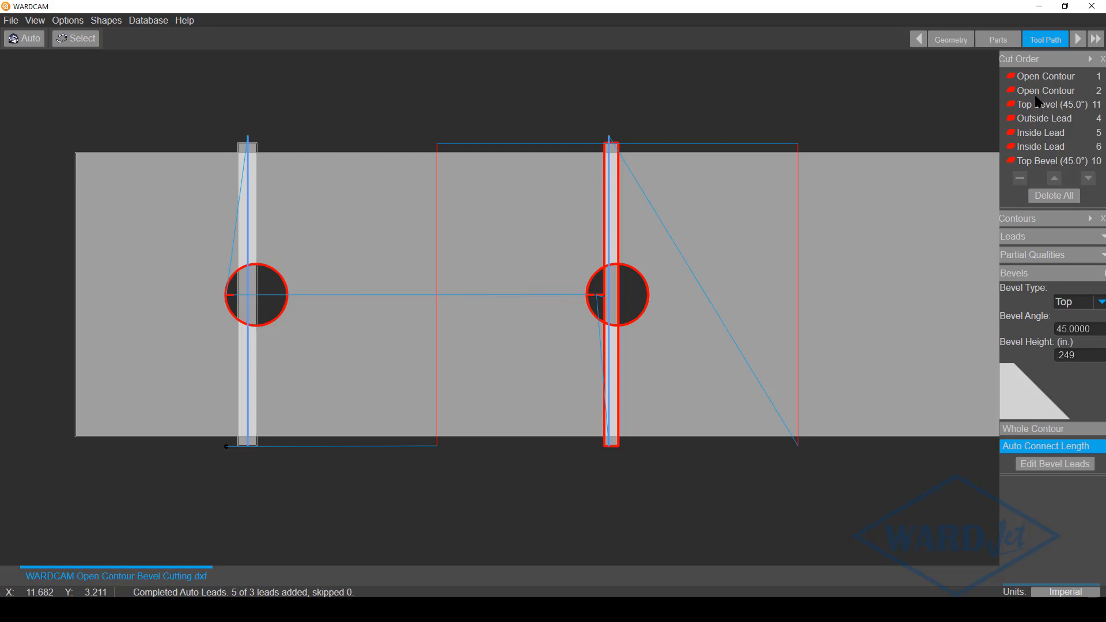
pyautogui.click(1042, 120)
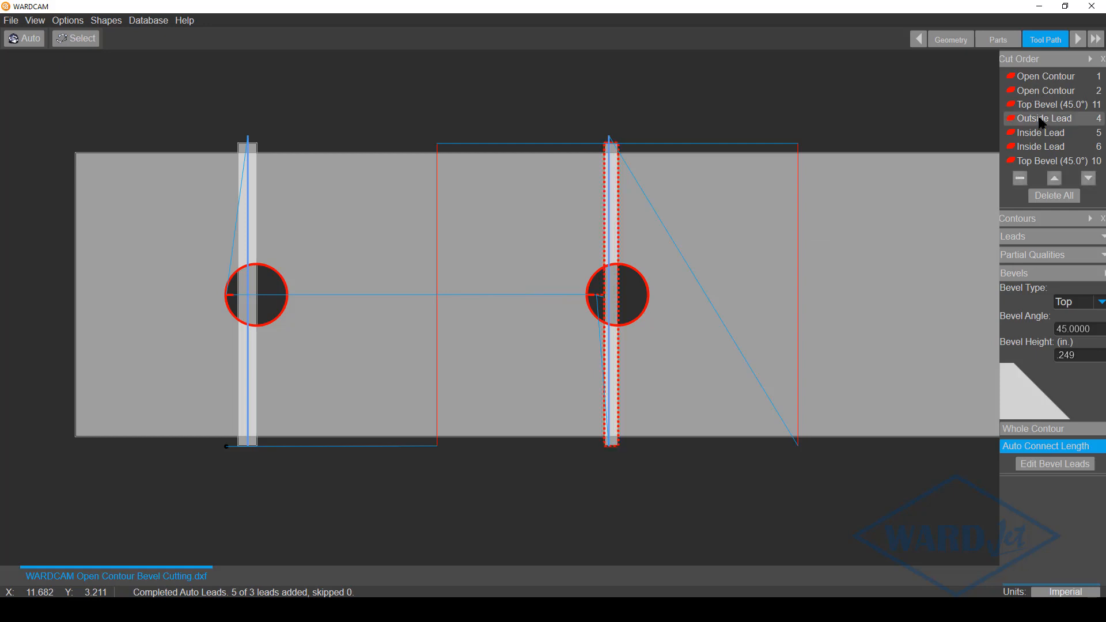
pyautogui.click(1020, 180)
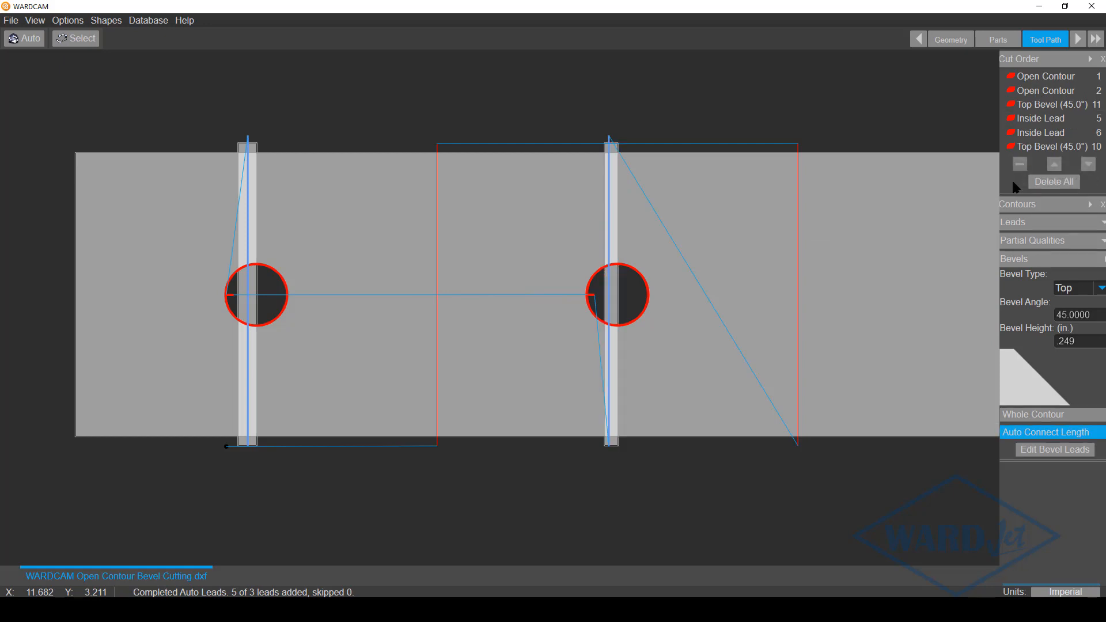
# Check each cut order entry against the drawing and move the second narrow rectangle's top bevel to first place.
pyautogui.click(1050, 81)
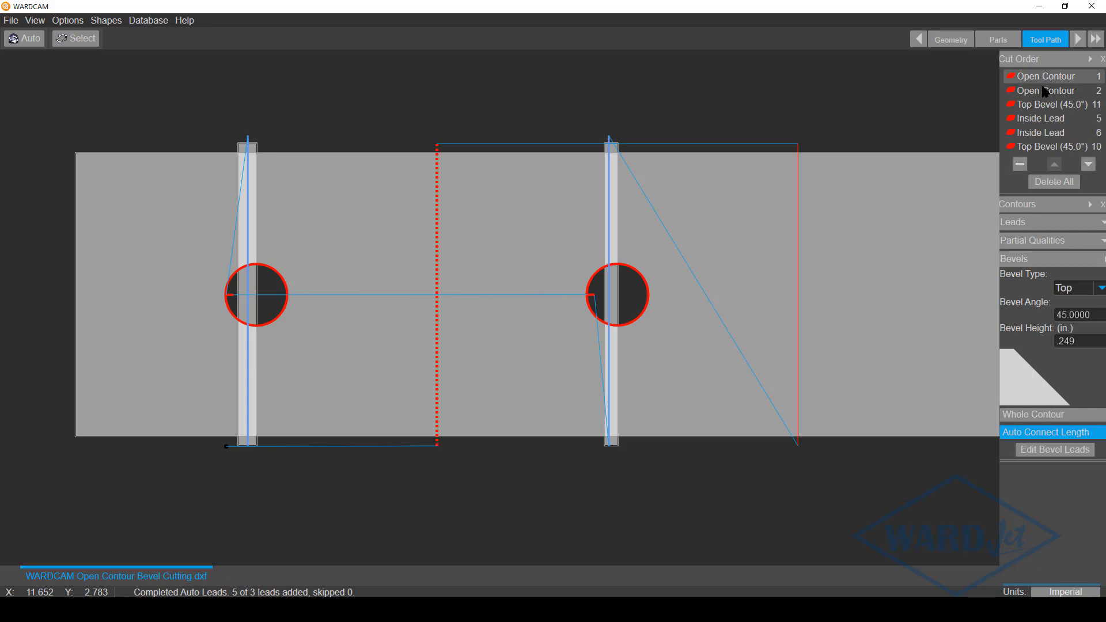
pyautogui.click(1046, 91)
pyautogui.click(1038, 106)
pyautogui.click(1037, 120)
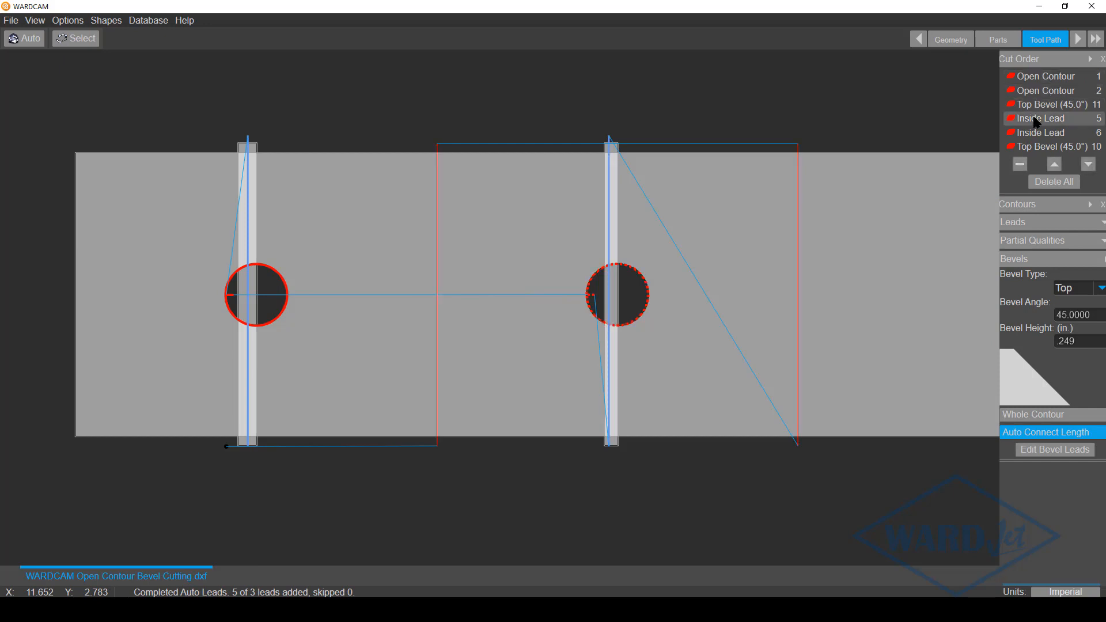
pyautogui.click(1033, 136)
pyautogui.click(1033, 149)
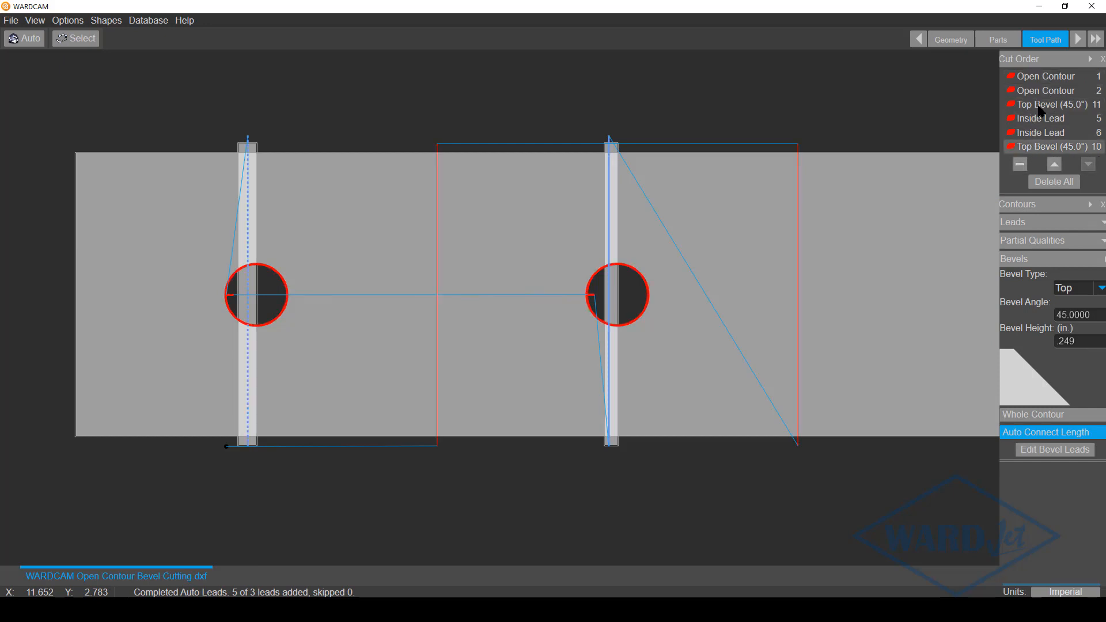
pyautogui.click(1041, 107)
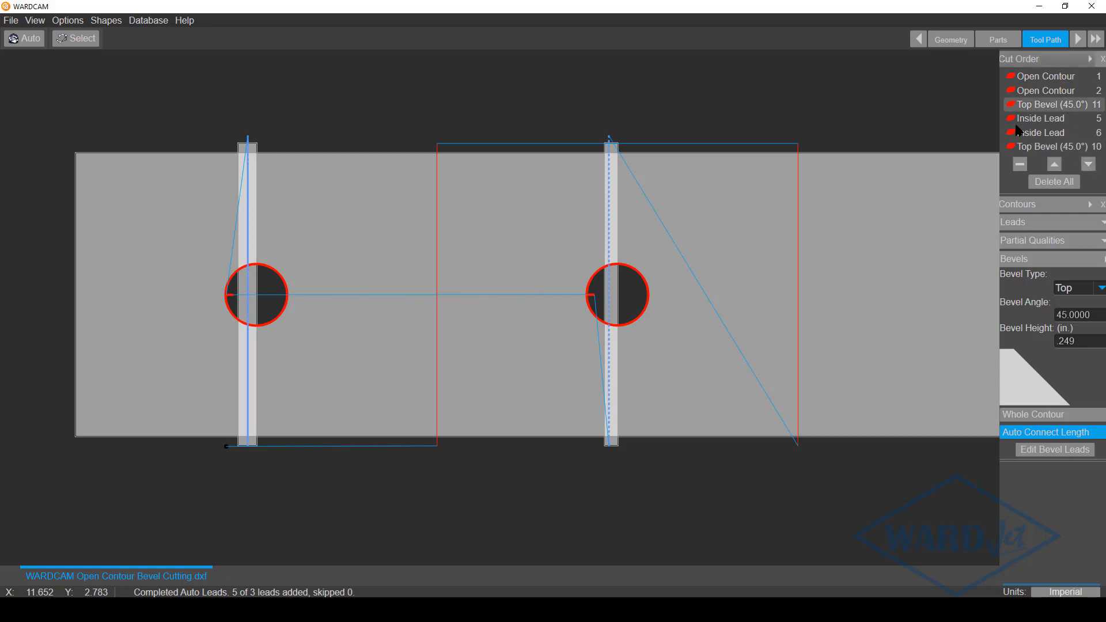
pyautogui.click(1054, 165)
pyautogui.click(1055, 164)
# Move the first narrow rectangle's top bevel up to second place in the cut order and check both bevel entries.
pyautogui.click(1050, 149)
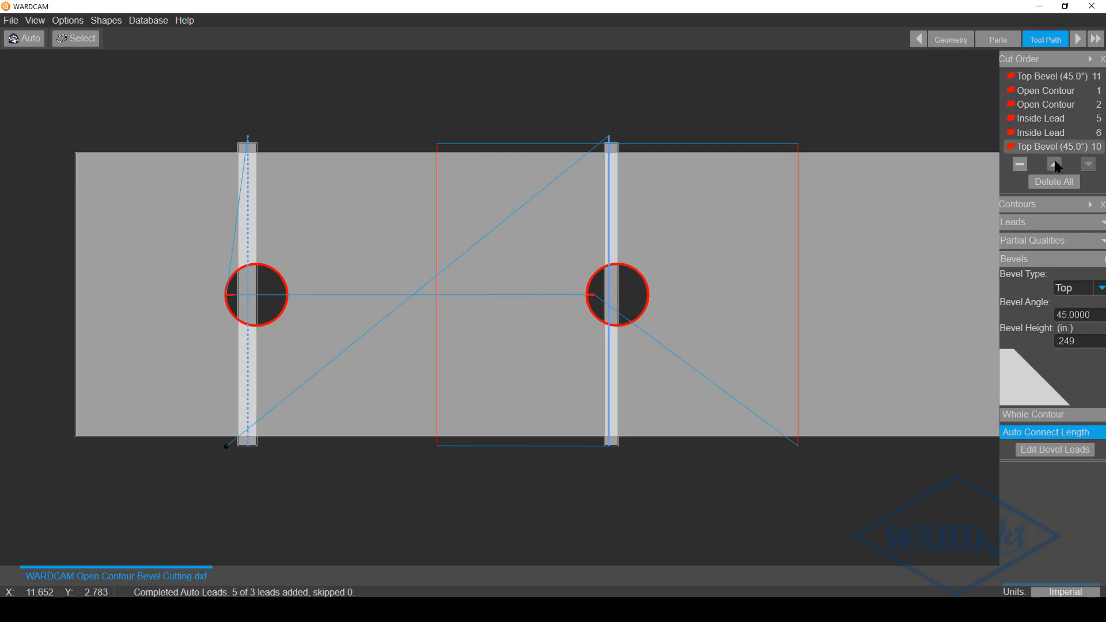
pyautogui.click(1054, 164)
pyautogui.click(1054, 165)
pyautogui.click(1054, 165)
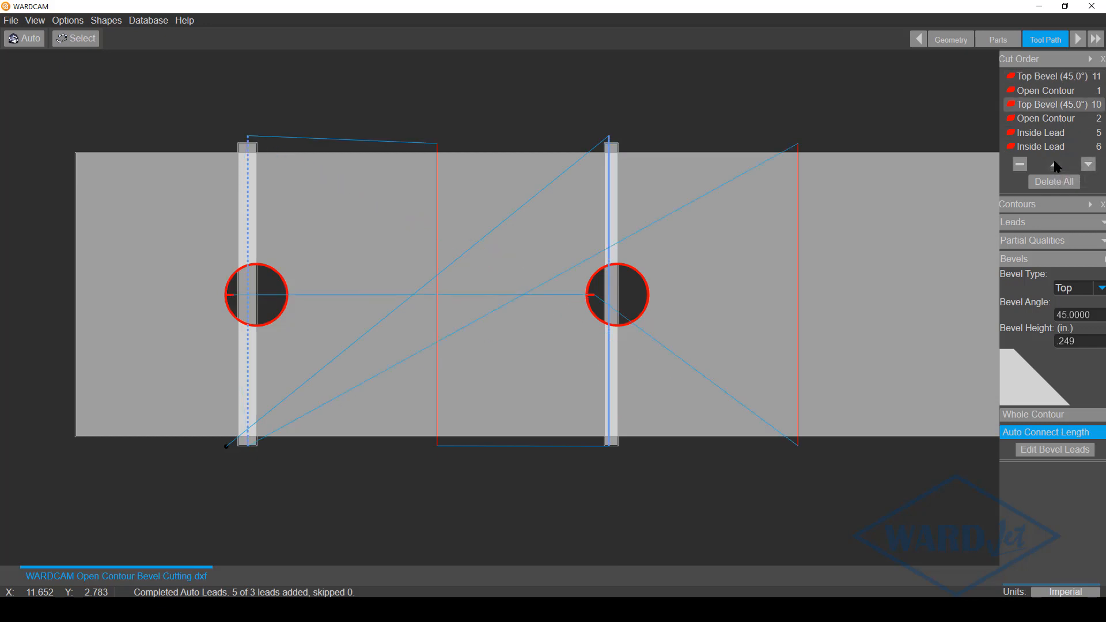
pyautogui.click(1054, 165)
pyautogui.click(1054, 77)
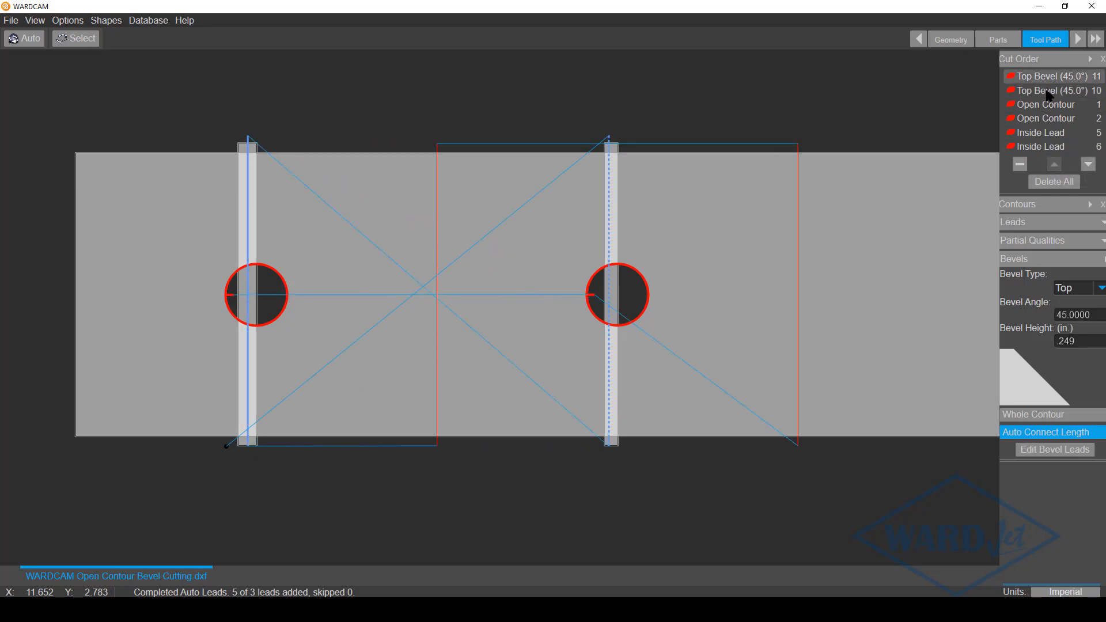
pyautogui.click(1047, 91)
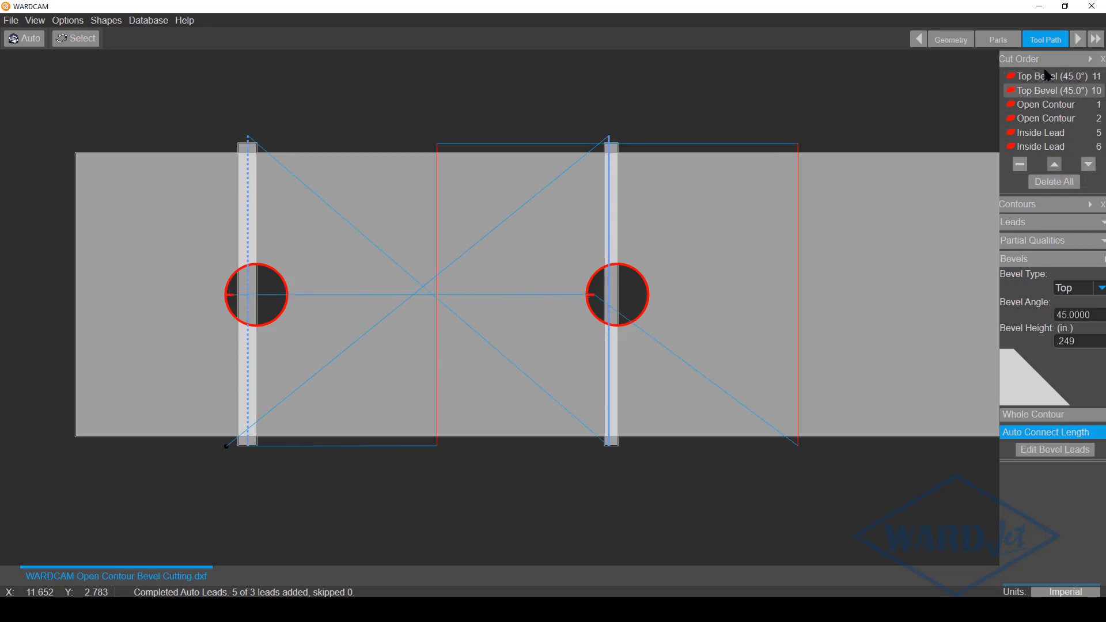
# Go to the Post stage and set the start point at the lower-left corner of the large plate.
pyautogui.click(1081, 41)
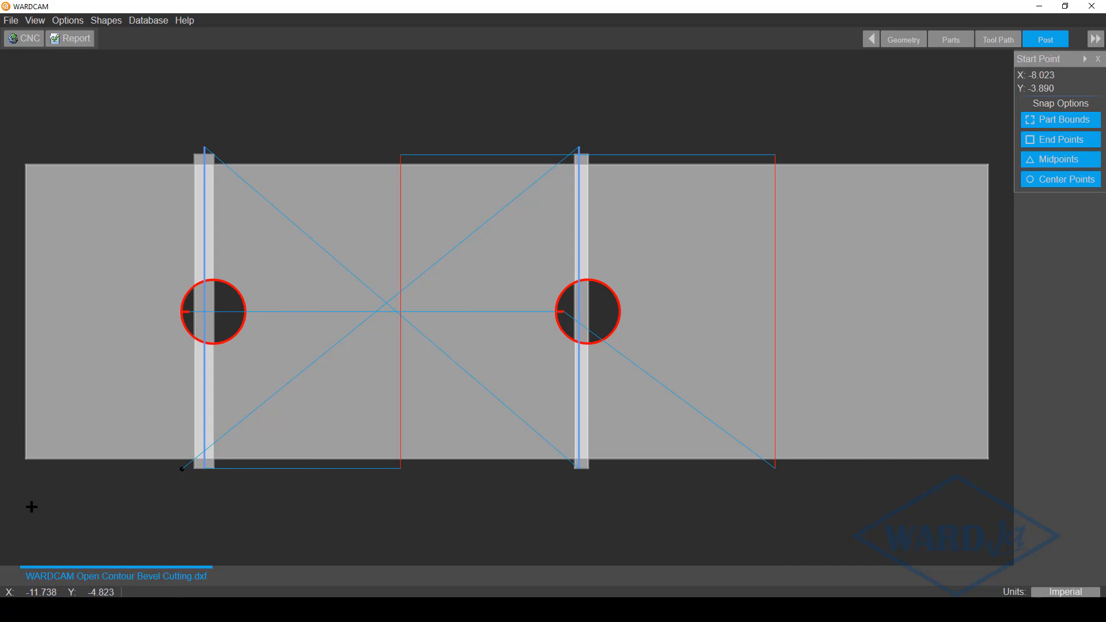
pyautogui.scroll(3, 154, 478)
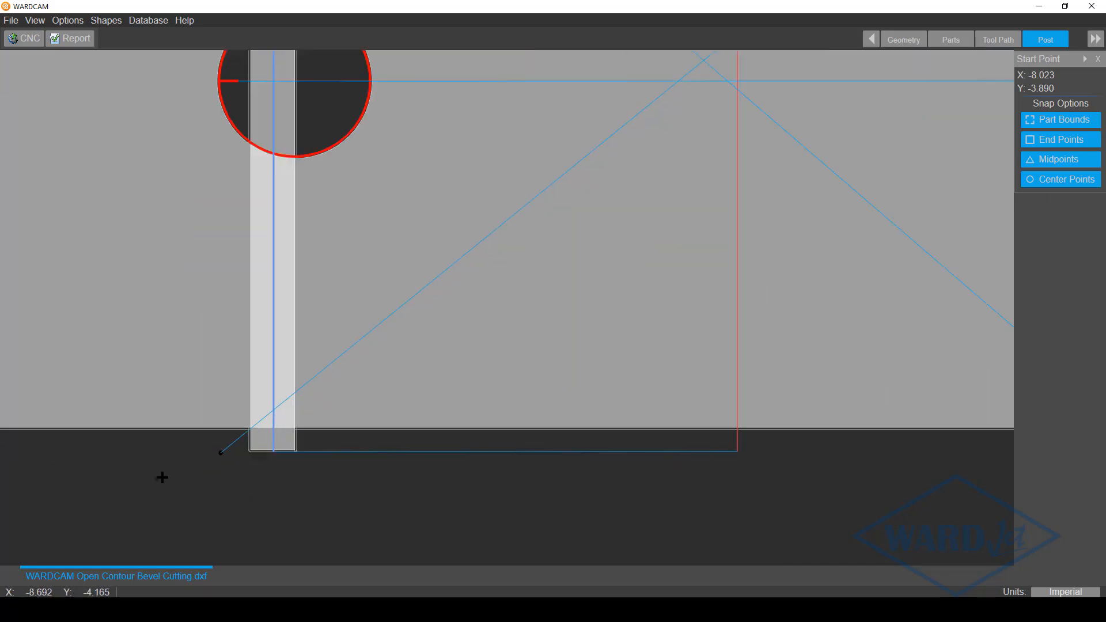
pyautogui.scroll(-1, 224, 312)
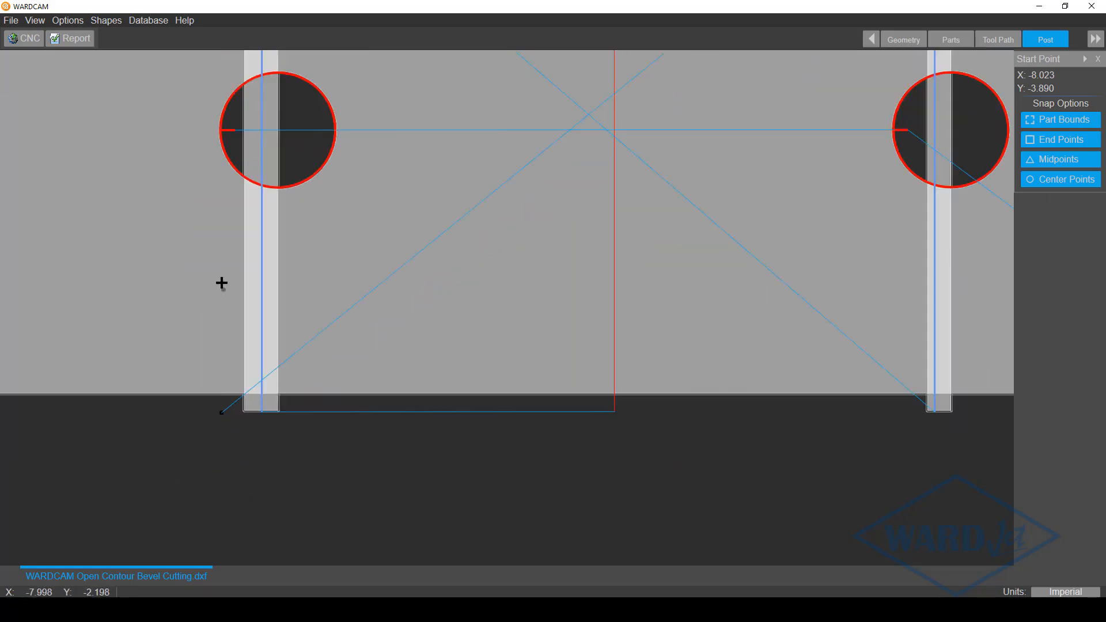
pyautogui.scroll(-2, 221, 414)
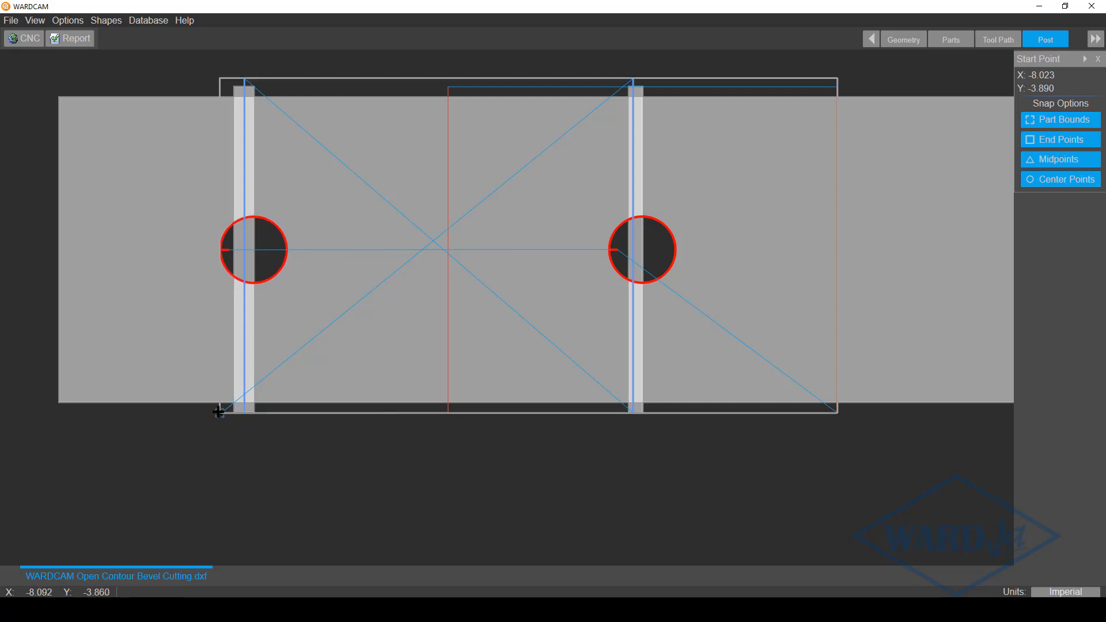
pyautogui.click(59, 400)
# Output the CNC program as WARDCAM Open Contour Bevel Cutting.cnc and maximize the opened code in Notepad++.
pyautogui.click(31, 38)
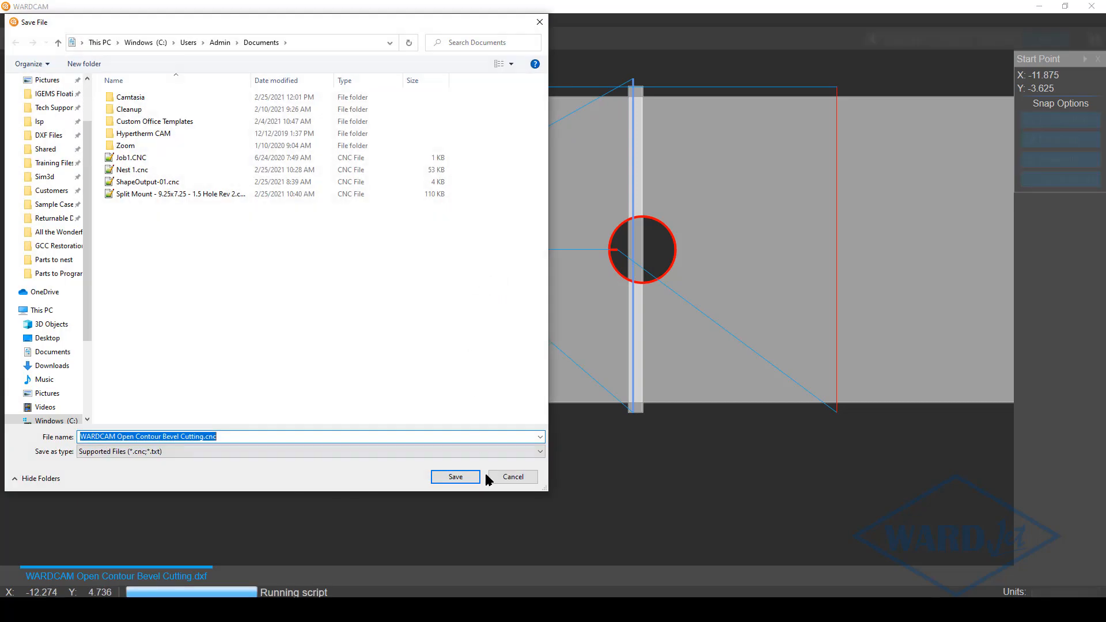
pyautogui.click(468, 478)
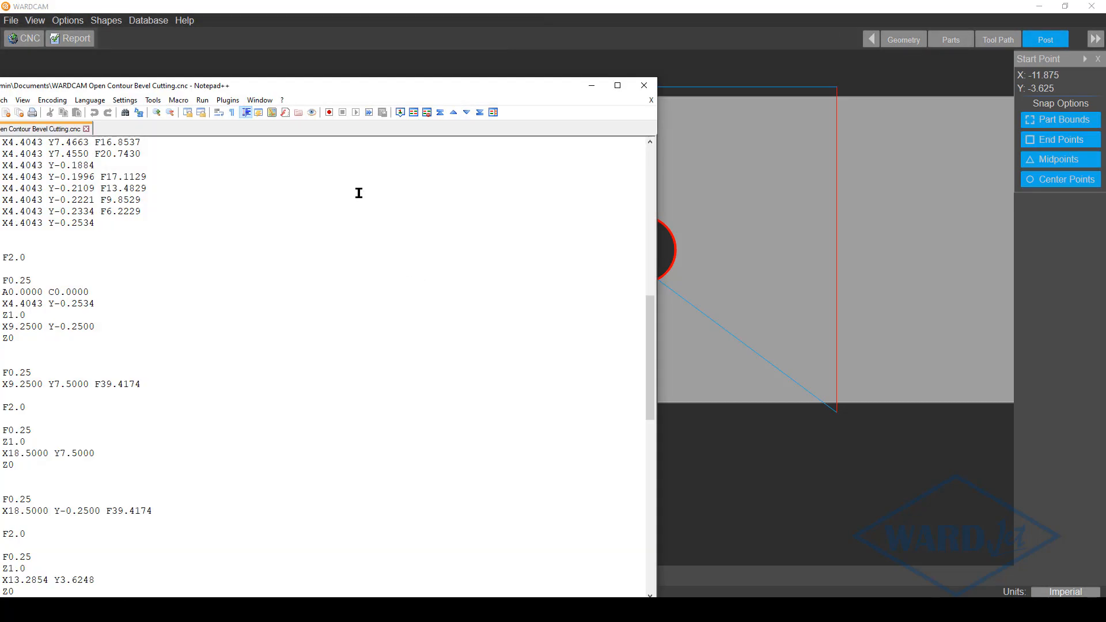
pyautogui.moveTo(391, 88); pyautogui.dragTo(564, 17)
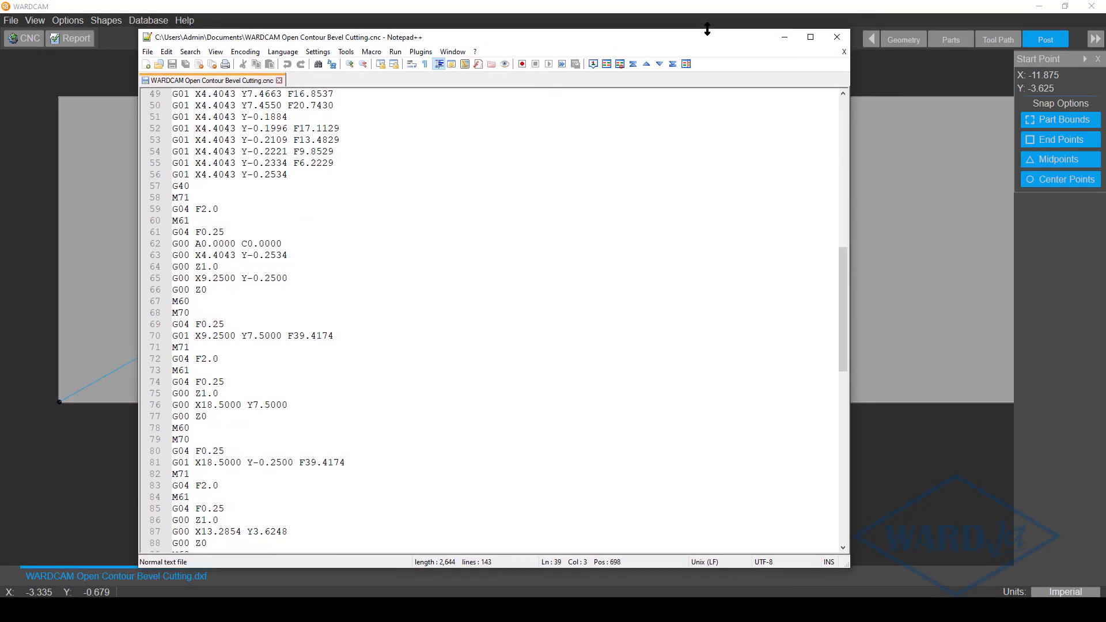
pyautogui.click(804, 36)
# Examine the start of the CNC code, including the head tilt, positioning and feed moves of the first bevel cut.
pyautogui.scroll(16, 262, 167)
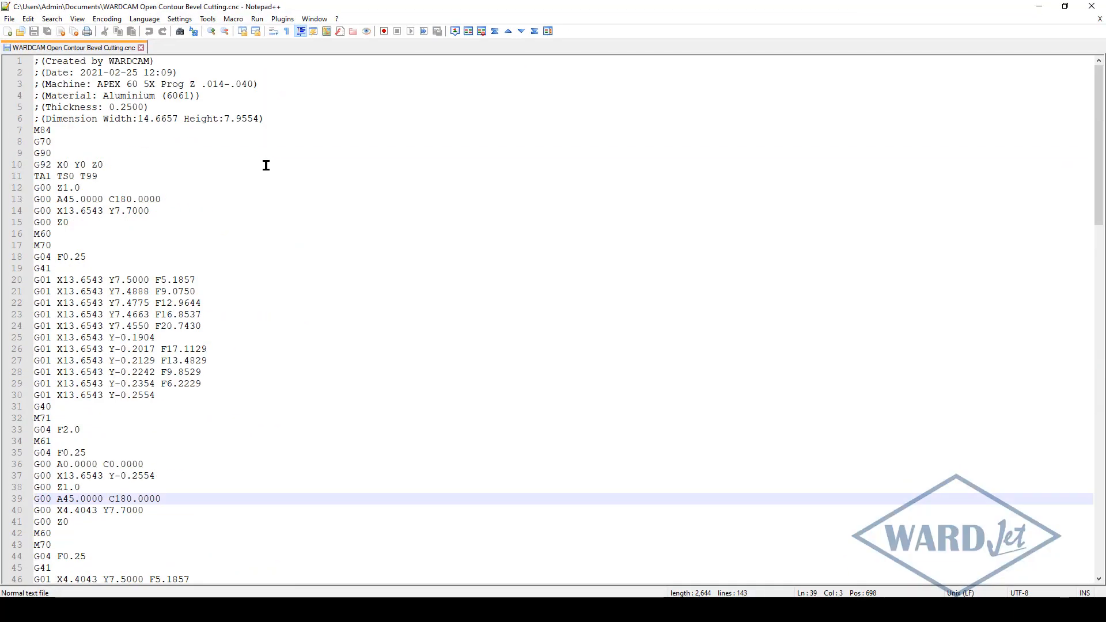
pyautogui.click(104, 187)
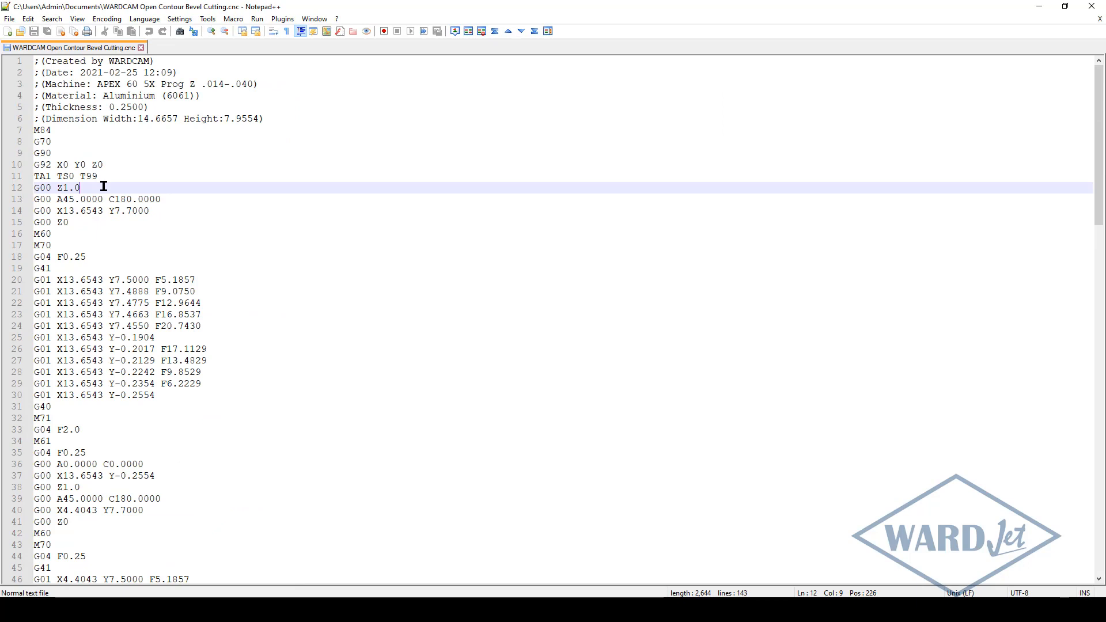
pyautogui.click(176, 197)
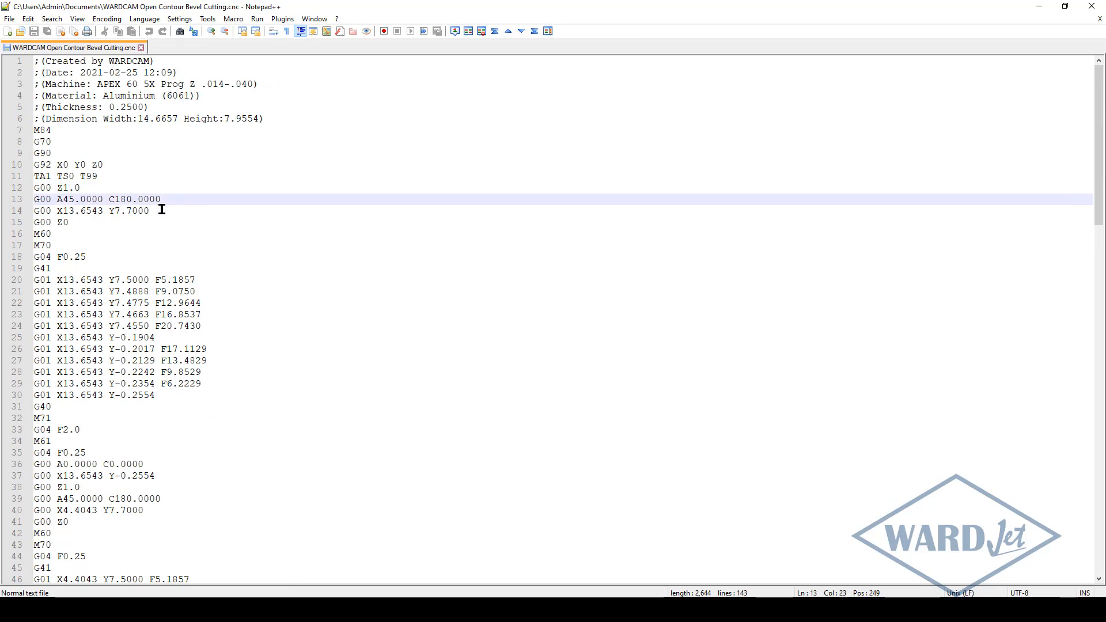
pyautogui.click(162, 210)
pyautogui.click(159, 221)
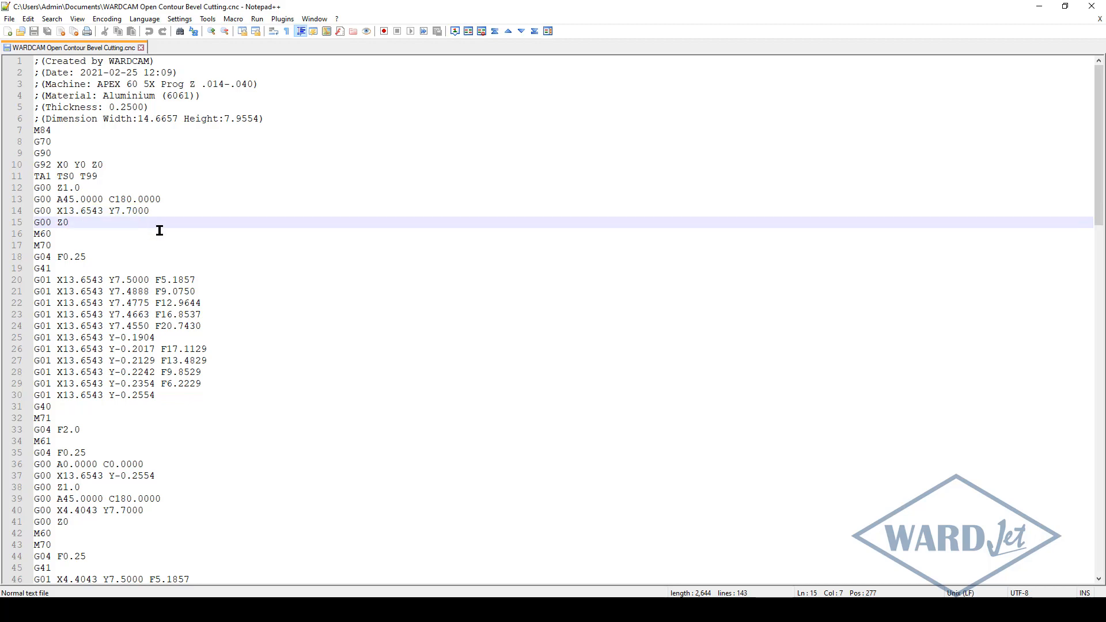
pyautogui.click(208, 291)
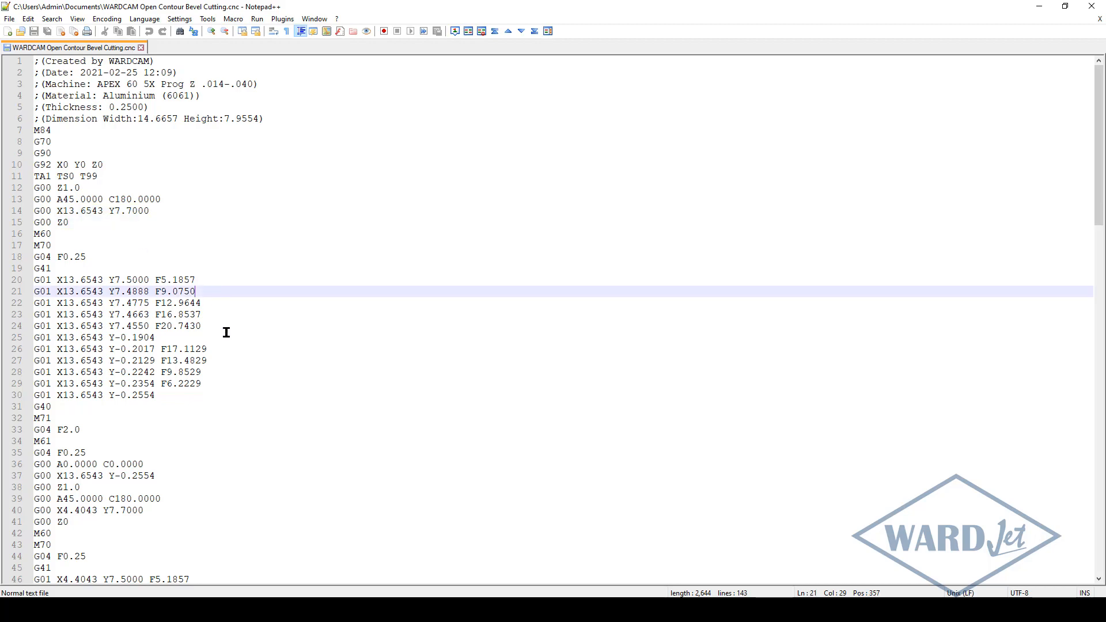
# Examine the code between the two bevel cuts, covering the head reset, retract, re-tilt and move to the second cut.
pyautogui.scroll(-5, 226, 331)
pyautogui.click(160, 293)
pyautogui.click(167, 304)
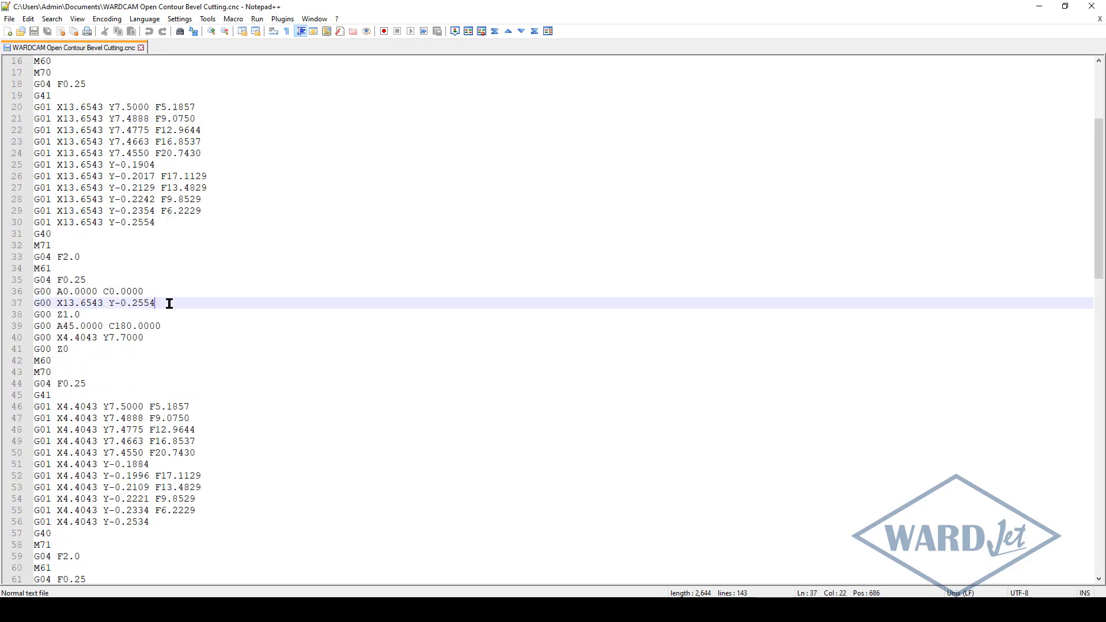
pyautogui.click(163, 313)
pyautogui.click(169, 325)
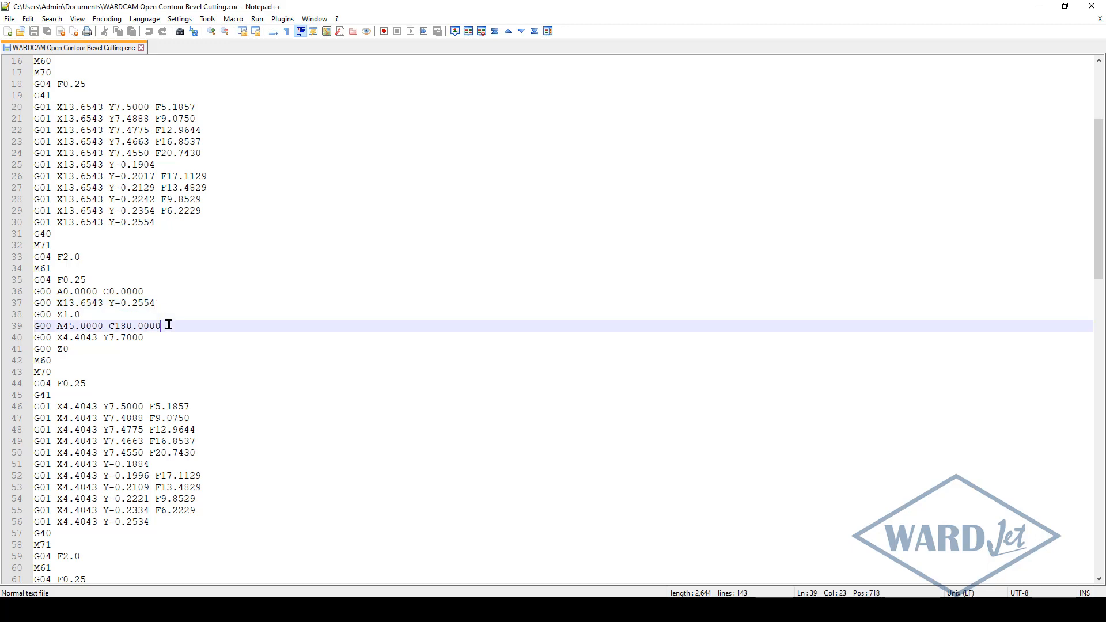
pyautogui.click(165, 336)
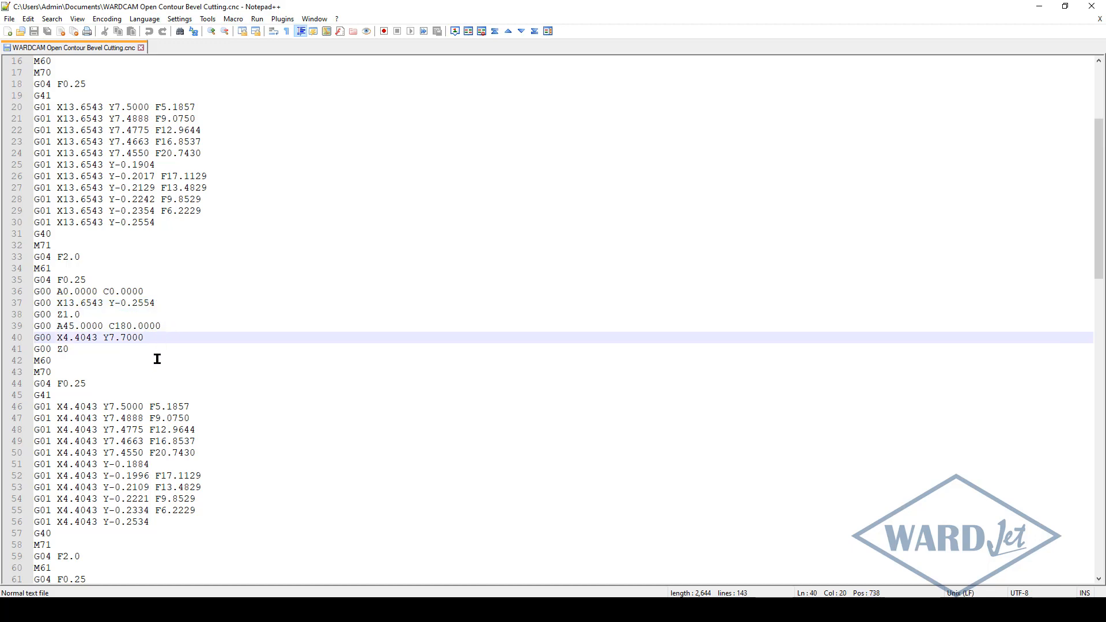
pyautogui.click(104, 349)
# Review the remaining contour and hole code through the end of the program, and close Notepad++ to return to WARDCAM.
pyautogui.scroll(-8, 215, 340)
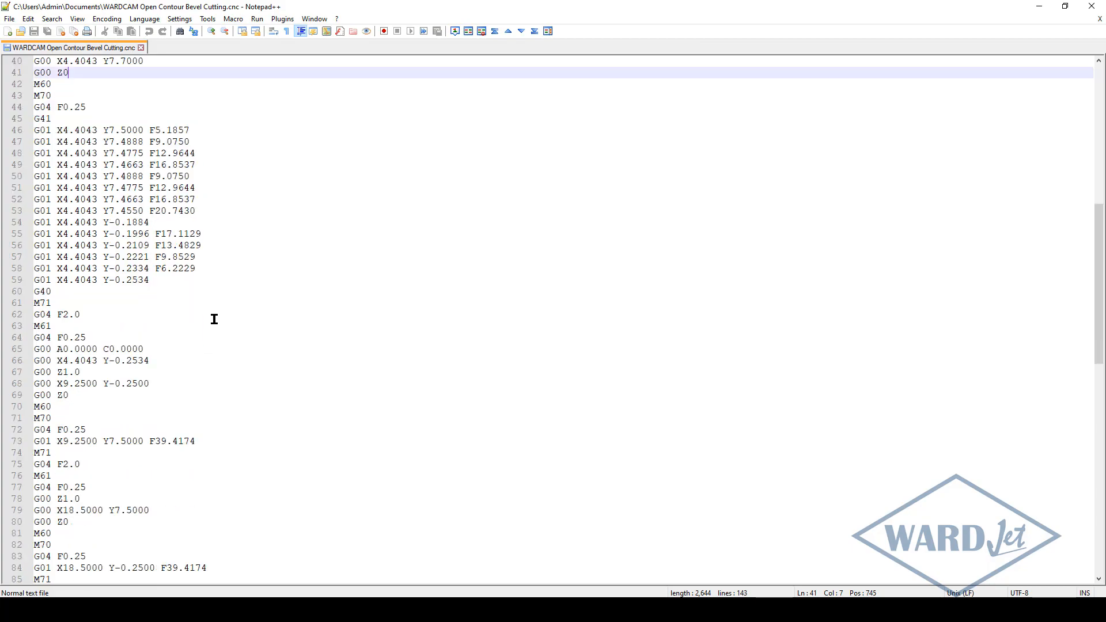
pyautogui.scroll(-6, 214, 319)
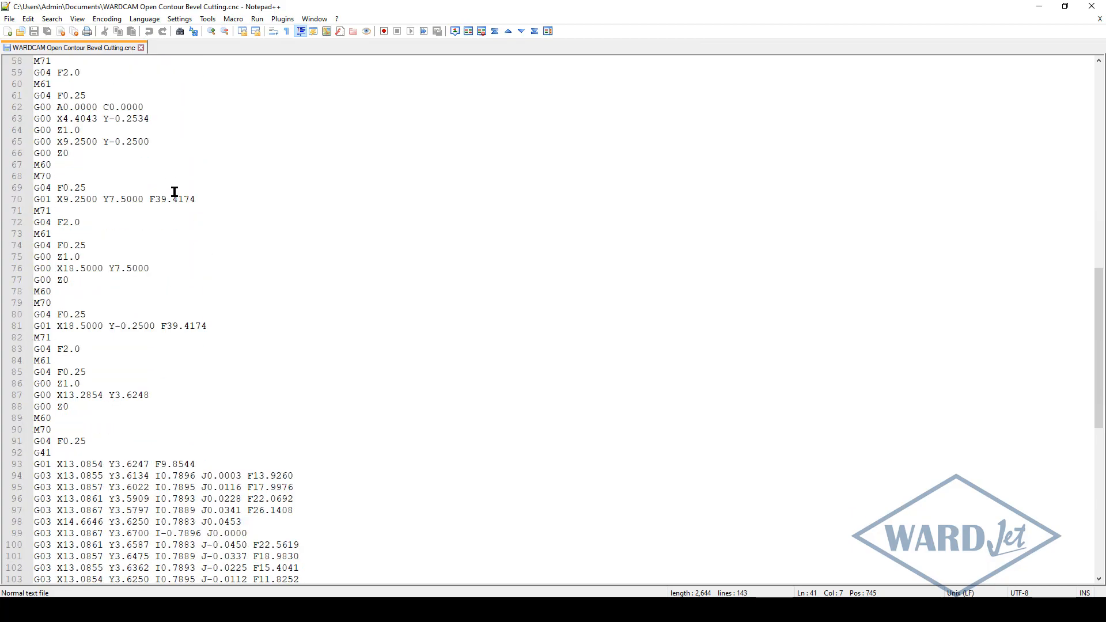
pyautogui.scroll(-14, 182, 235)
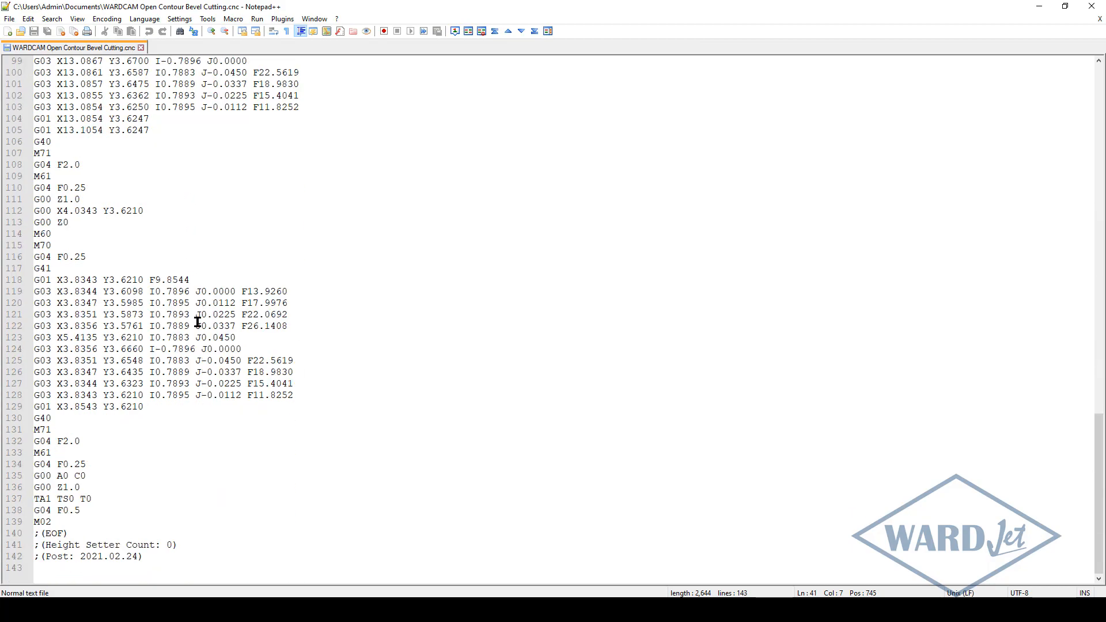
pyautogui.scroll(20, 198, 323)
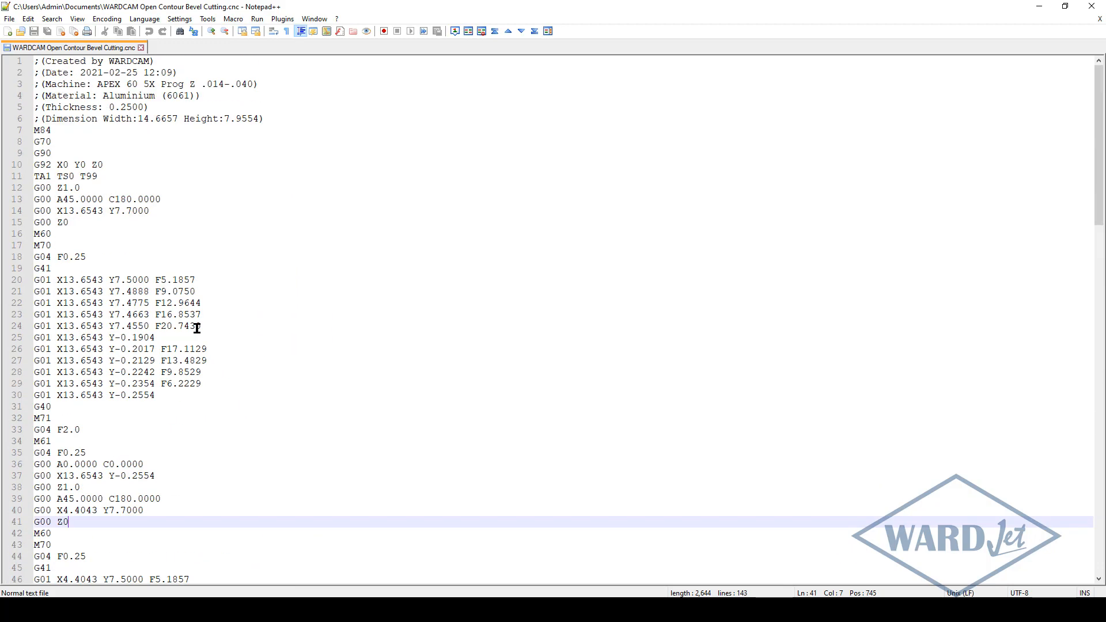
pyautogui.click(1093, 9)
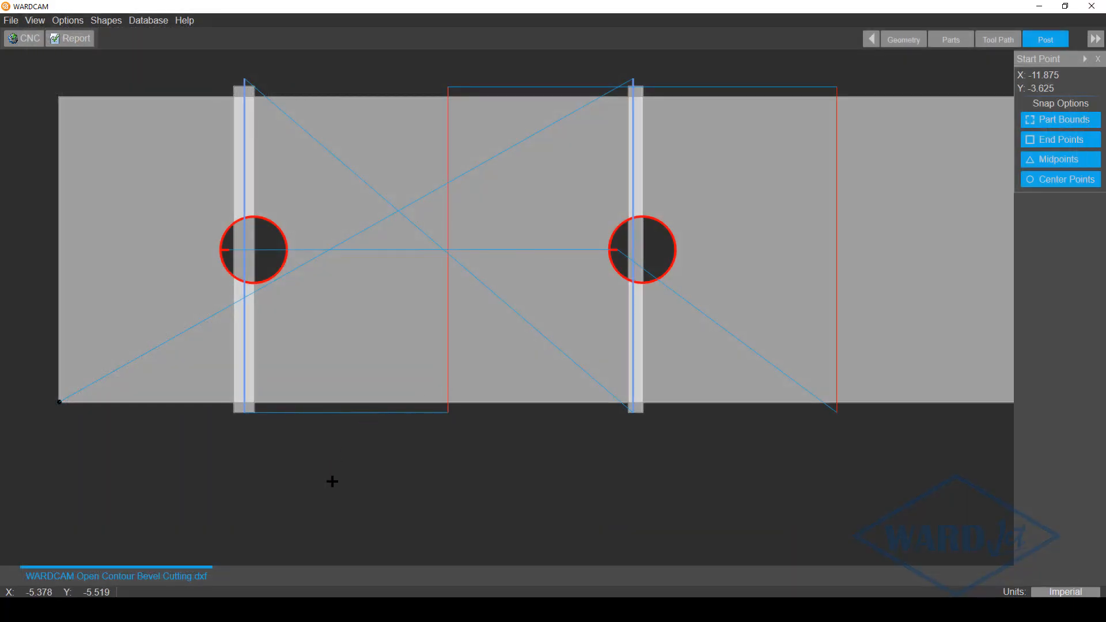